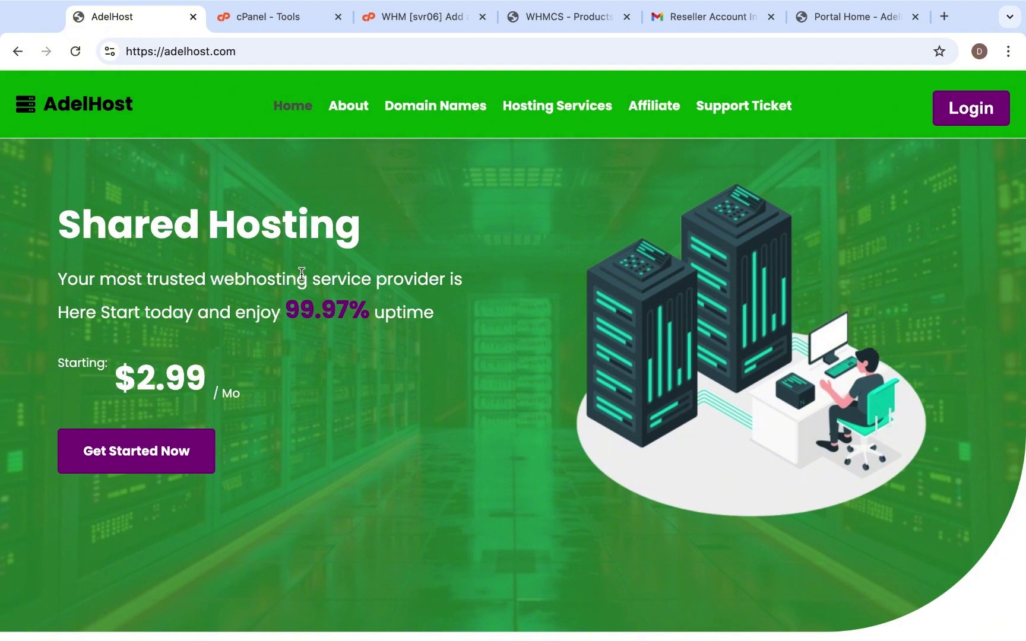
scroll(368, 396, "down", 1)
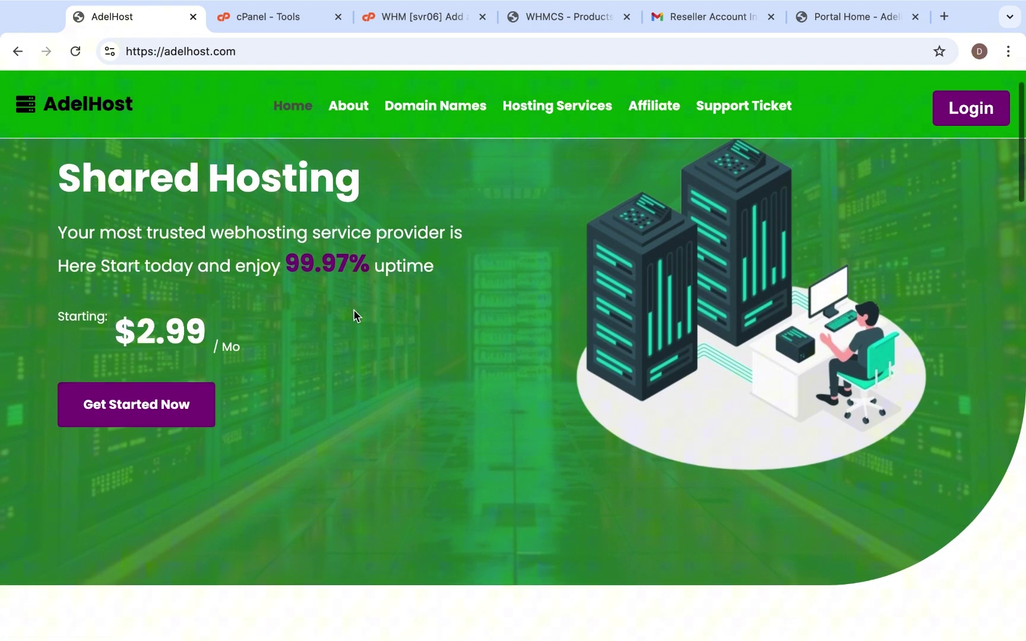
scroll(368, 621, "up", 1)
scroll(423, 471, "down", 1)
scroll(423, 471, "up", 1)
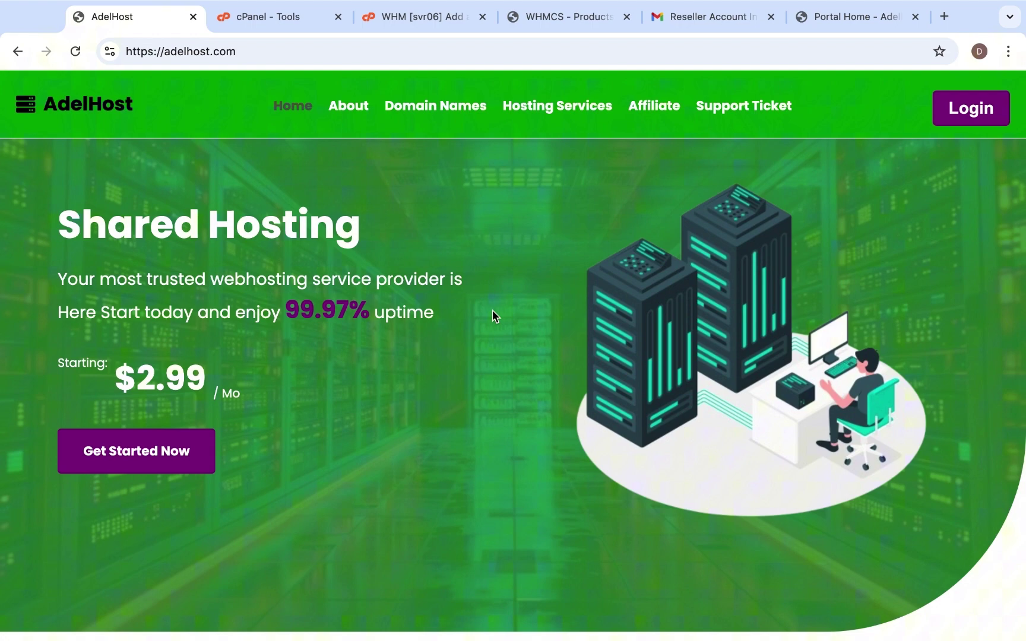
scroll(492, 310, "down", 3)
scroll(492, 306, "down", 2)
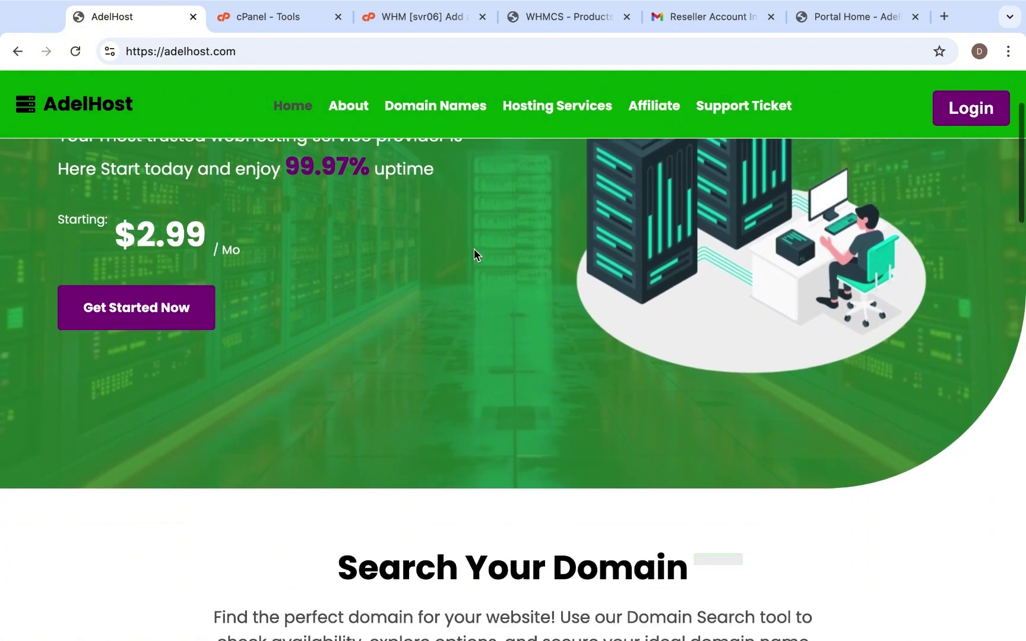
scroll(474, 248, "down", 1)
scroll(473, 247, "up", 2)
scroll(474, 248, "up", 3)
scroll(473, 253, "up", 2)
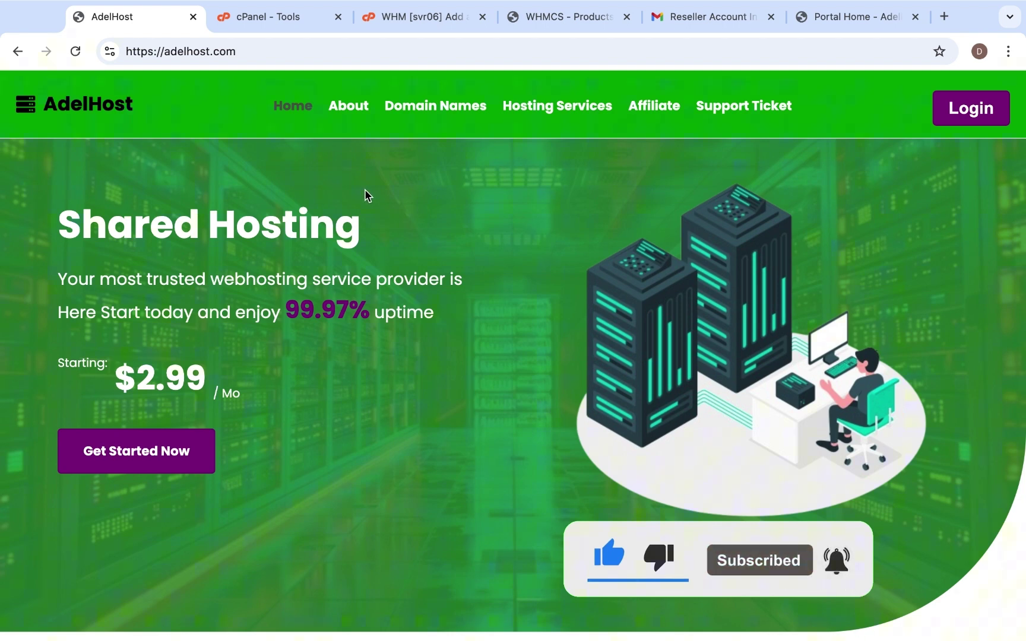
- Select the AdelHost site's web address, then deselect it and leave the URL unedited
left_click(275, 53)
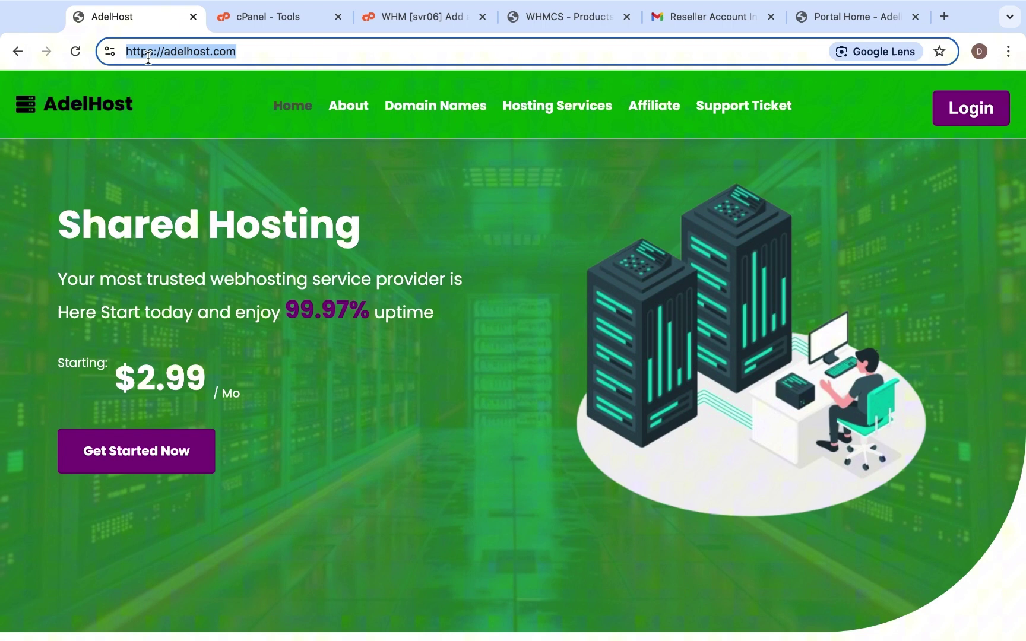
left_click(252, 51)
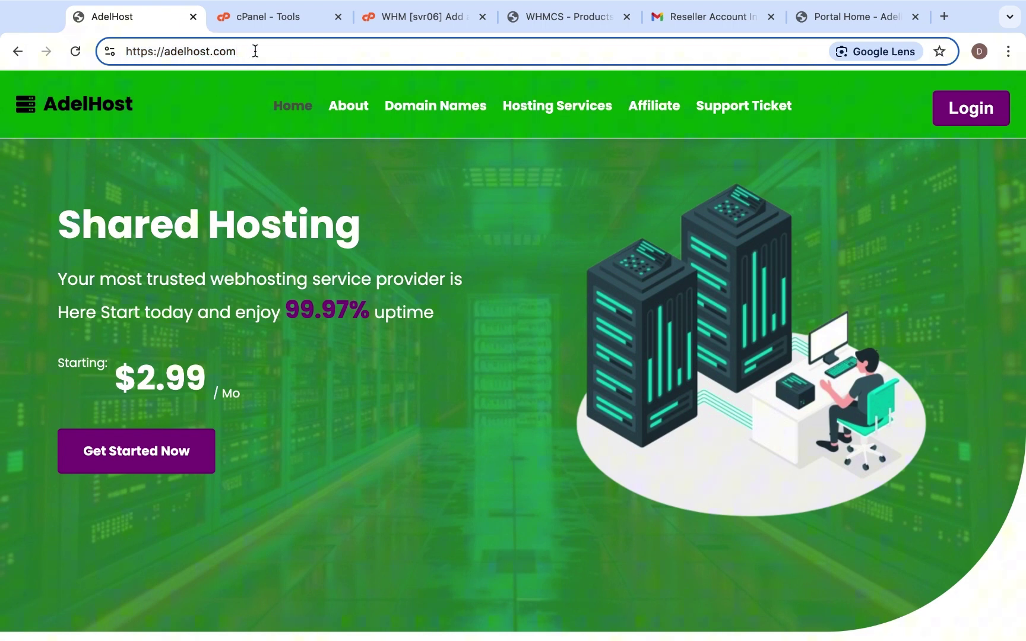
left_click(175, 86)
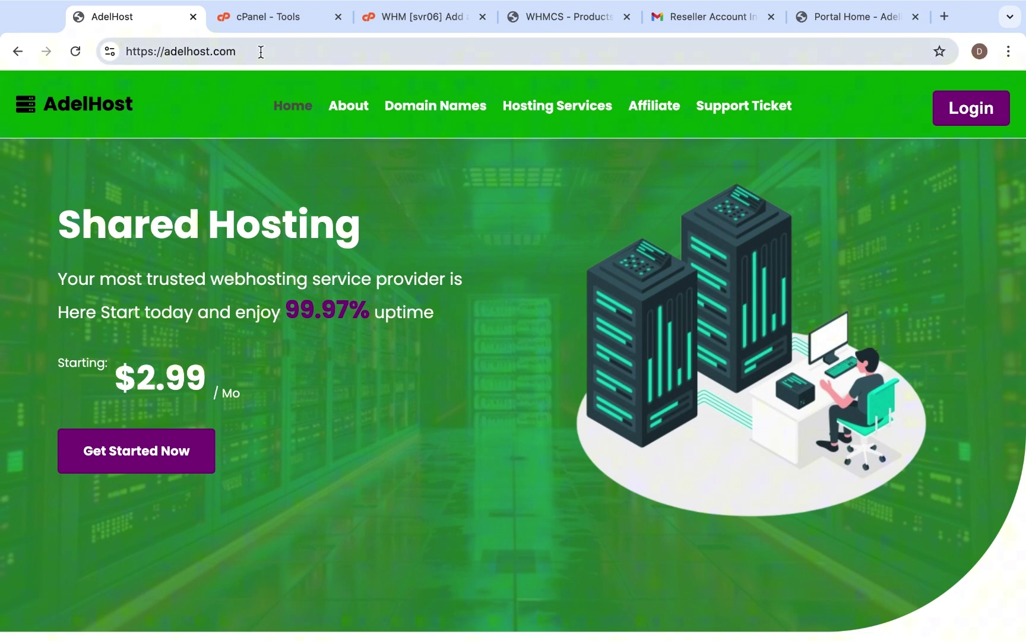
left_click(267, 17)
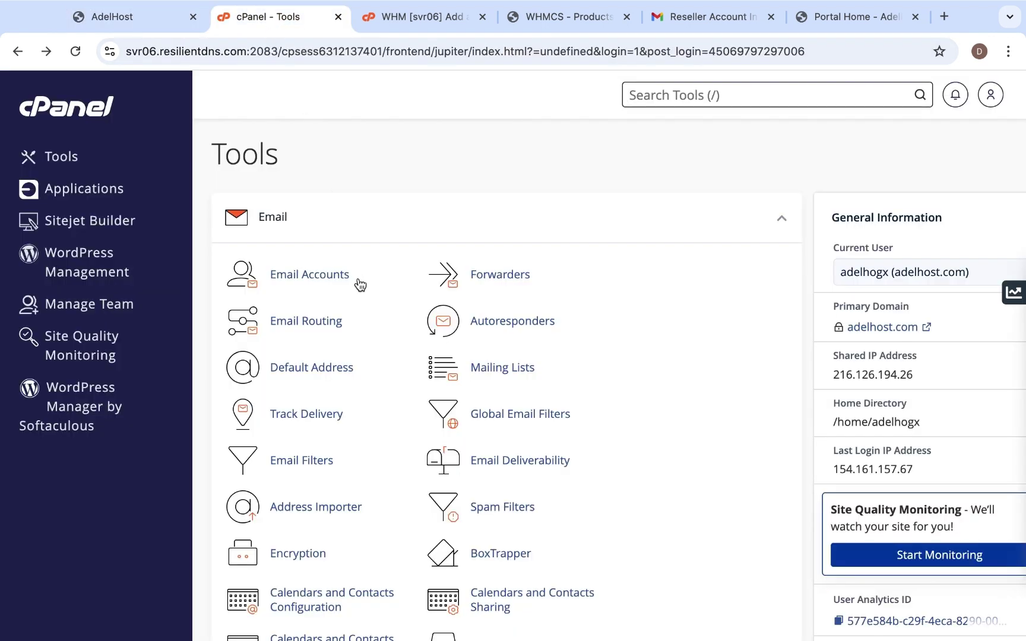
scroll(397, 416, "down", 1)
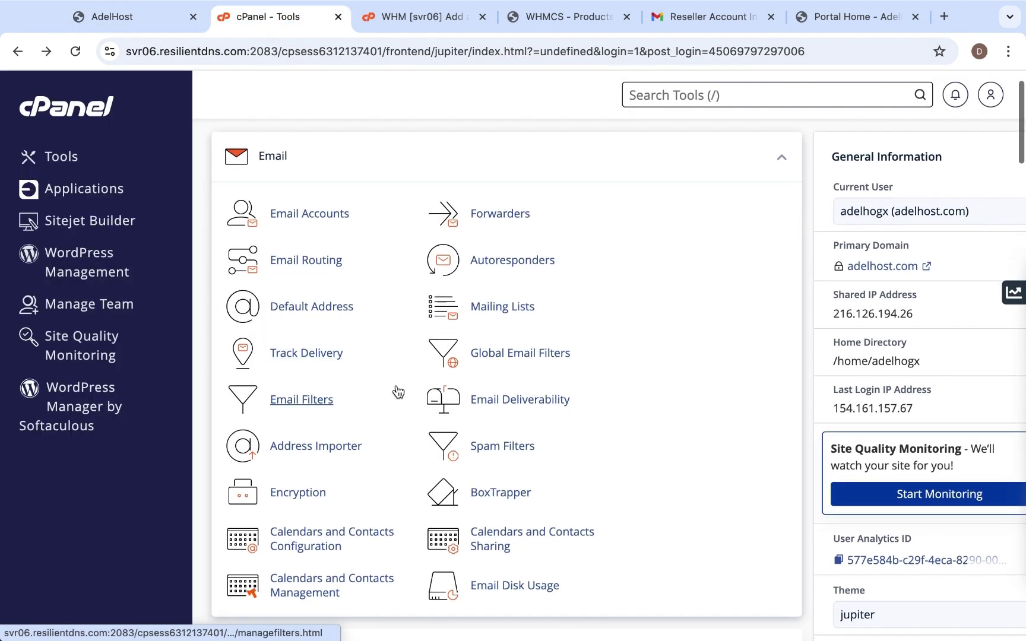
left_click(105, 16)
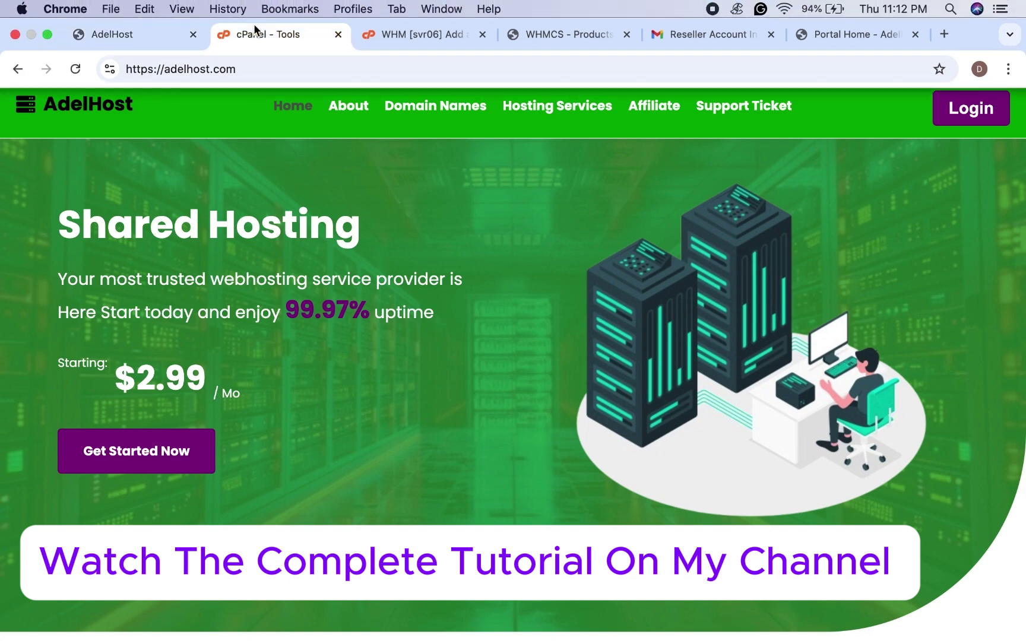
left_click(253, 23)
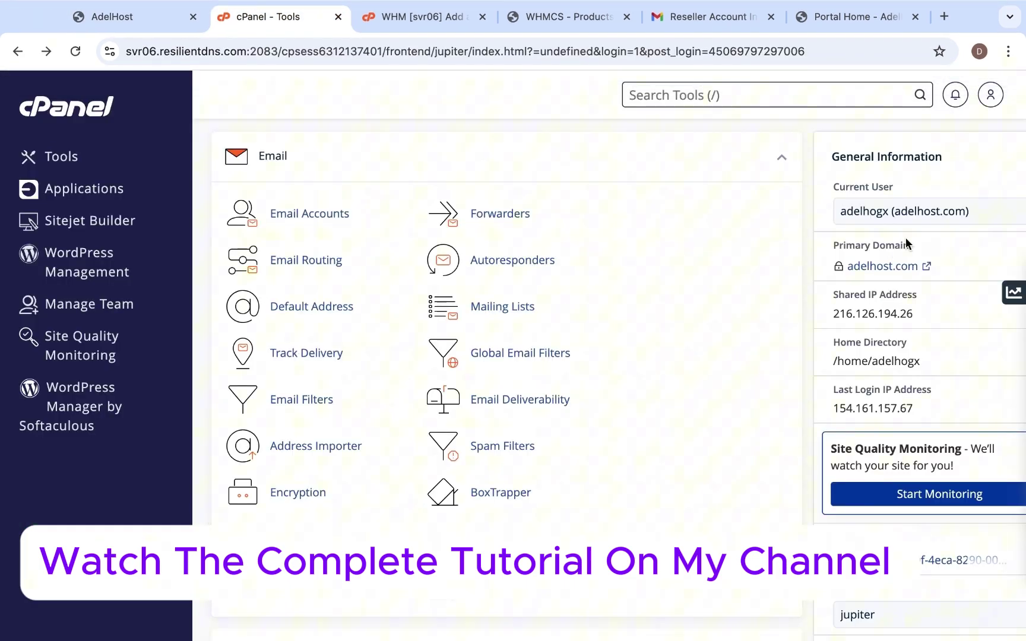
scroll(594, 321, "down", 3)
scroll(593, 321, "up", 2)
scroll(593, 320, "up", 2)
scroll(593, 320, "down", 2)
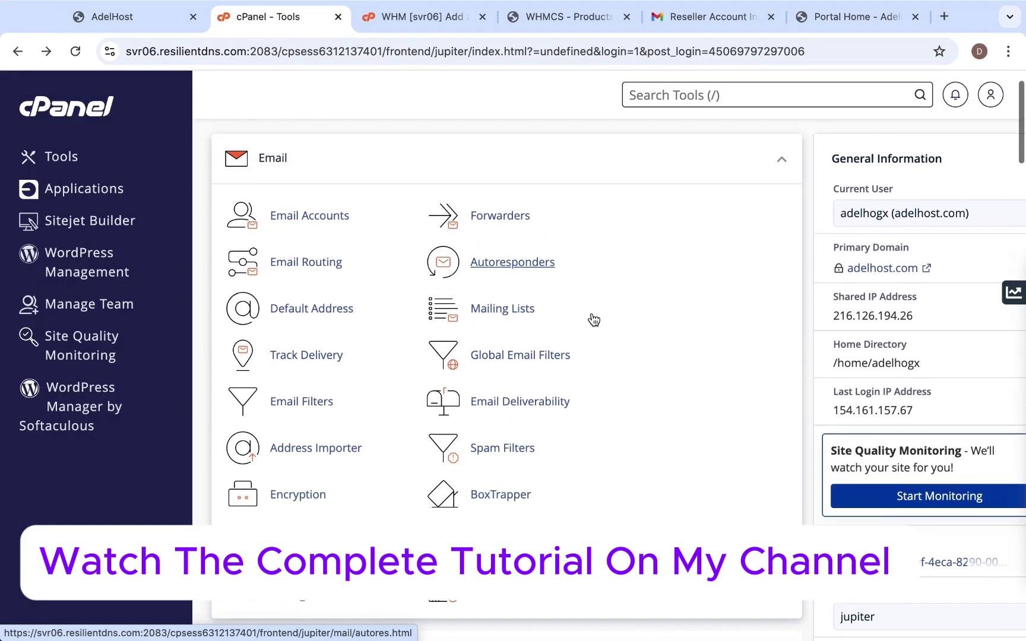
scroll(593, 320, "down", 2)
scroll(593, 320, "down", 2)
scroll(594, 319, "up", 3)
scroll(593, 320, "up", 3)
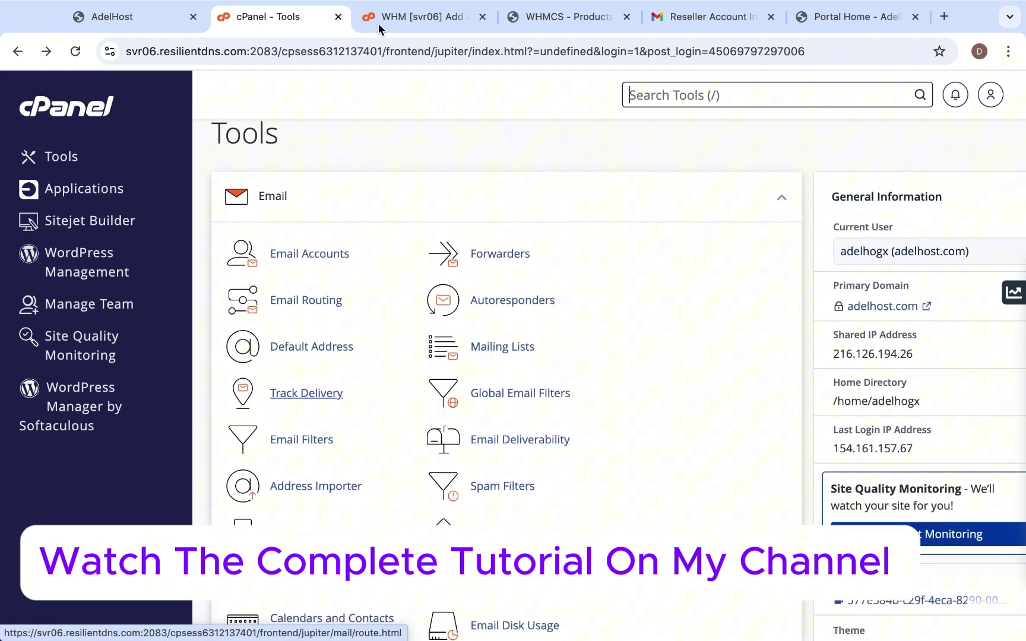
- Bring up the WHM Add a Package form to review its resource limits
left_click(386, 17)
scroll(472, 330, "up", 5)
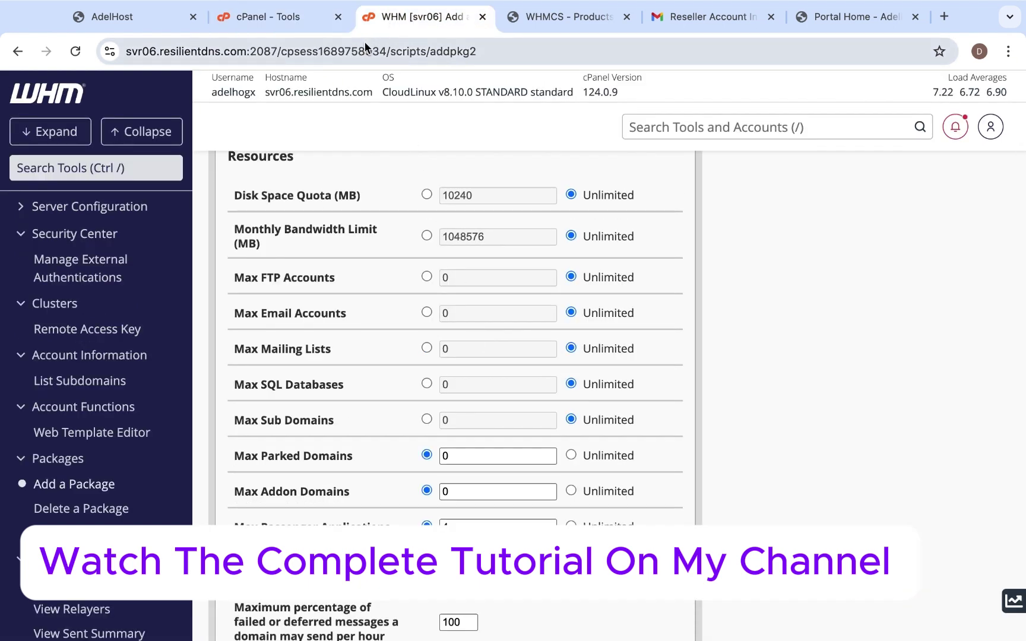
scroll(383, 271, "up", 5)
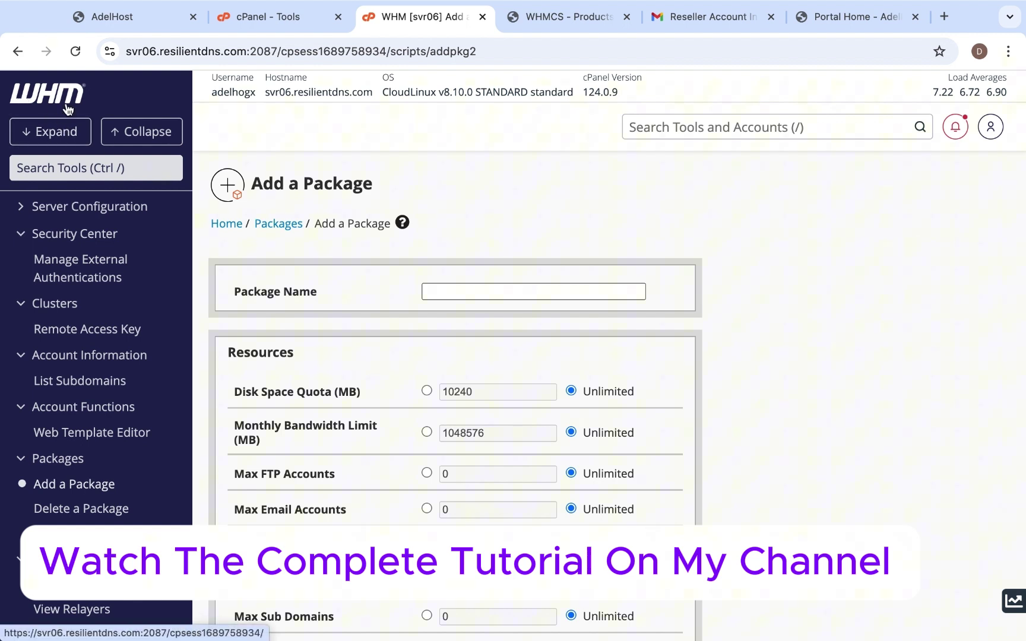
scroll(492, 313, "down", 2)
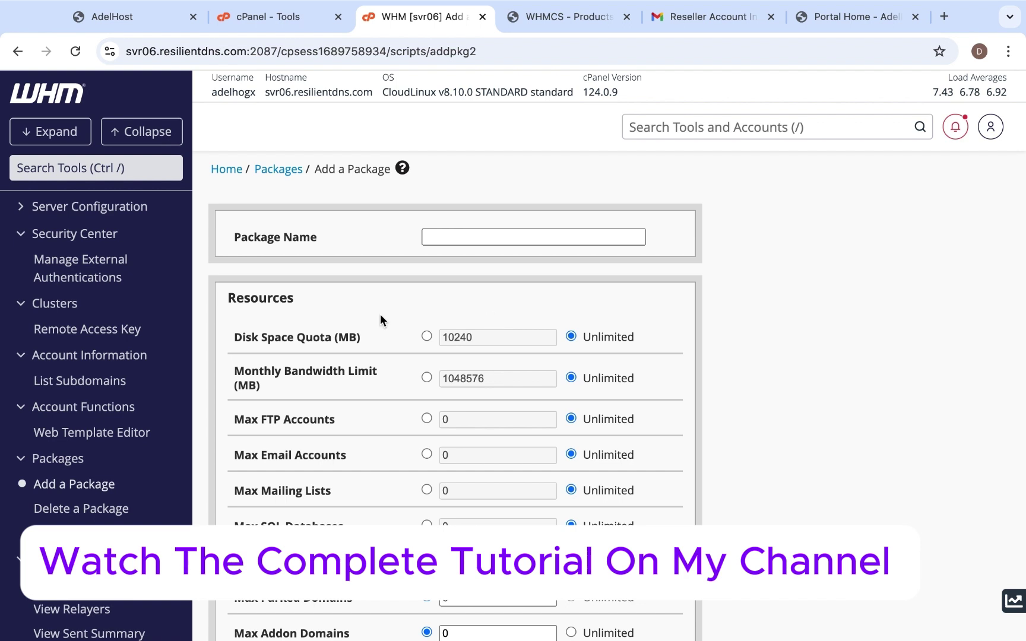
scroll(372, 419, "down", 1)
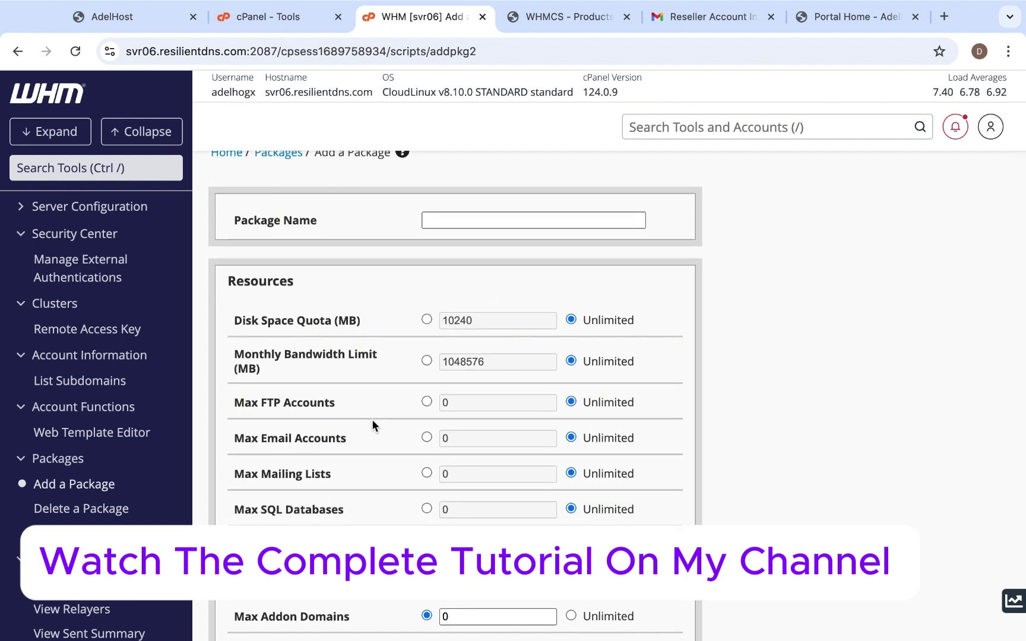
scroll(371, 419, "down", 2)
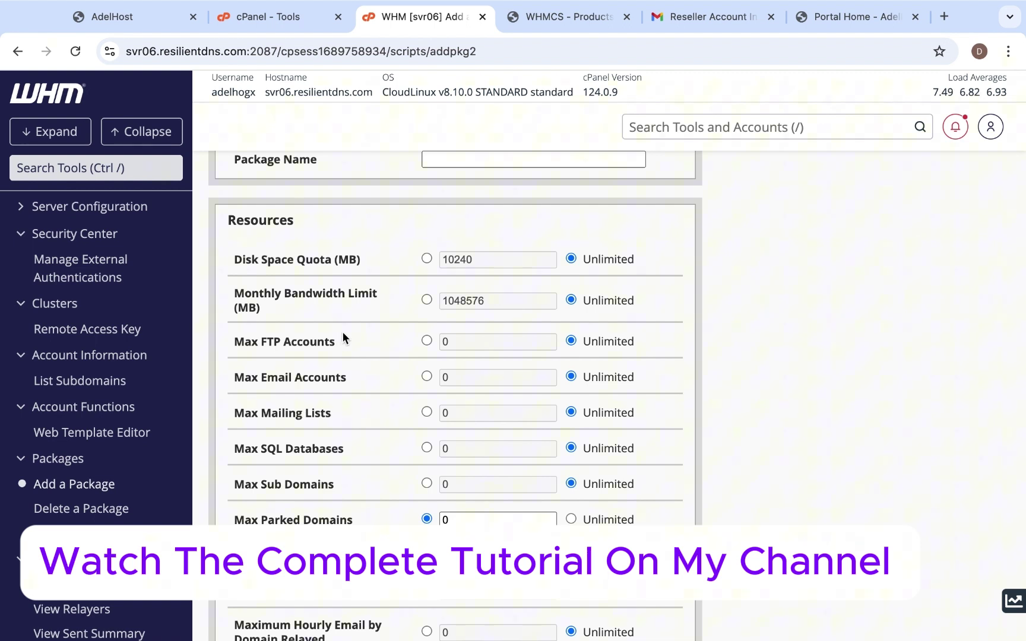
scroll(374, 391, "down", 1)
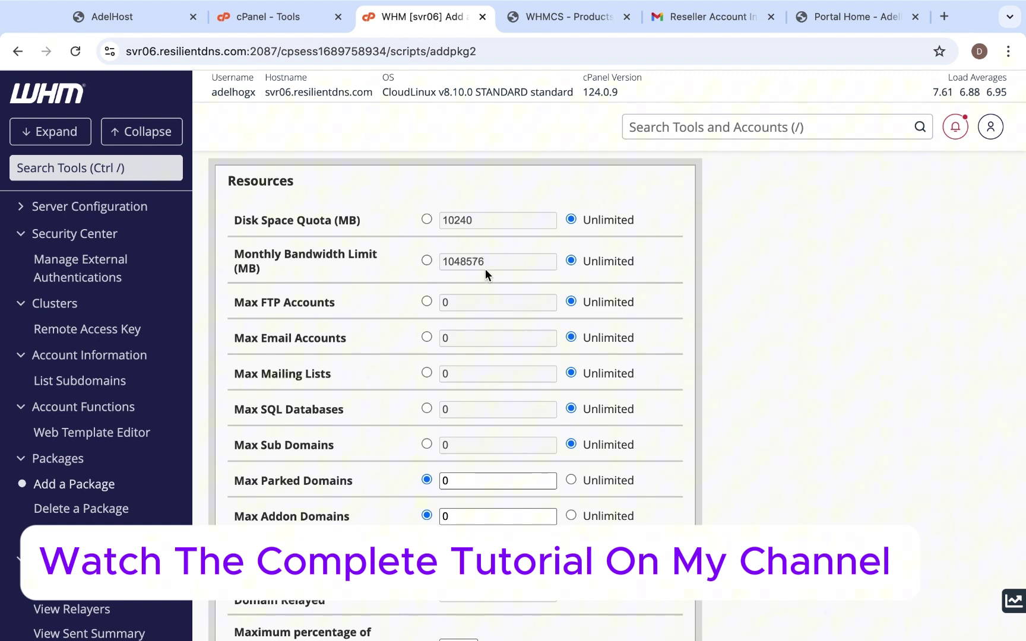
- Glance back at the AdelHost homepage, then return to the WHM Add a Package form
left_click(150, 8)
scroll(218, 145, "down", 5)
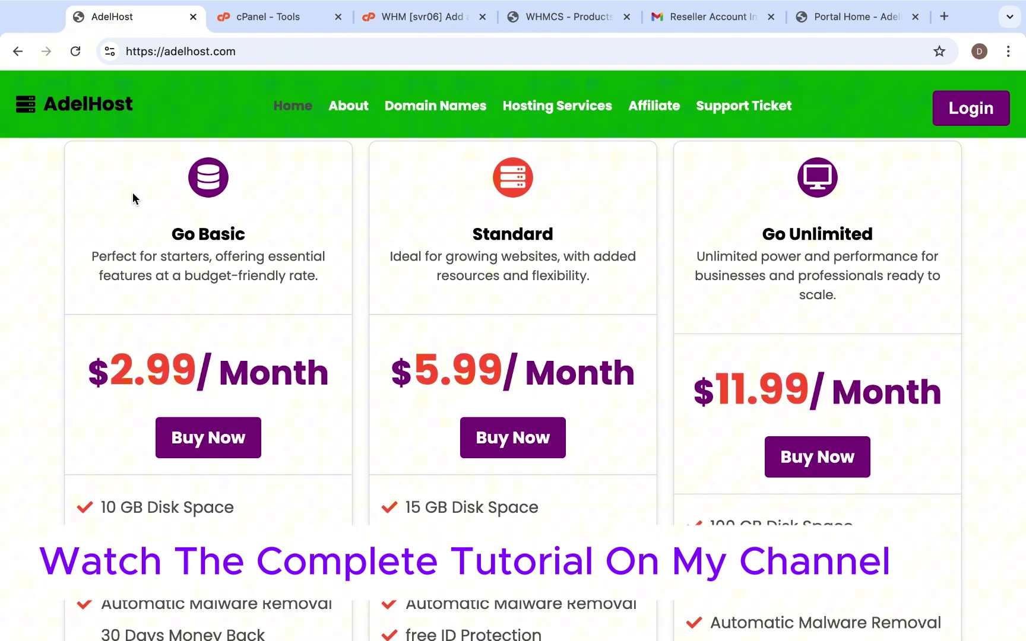
scroll(153, 404, "down", 1)
scroll(154, 404, "up", 1)
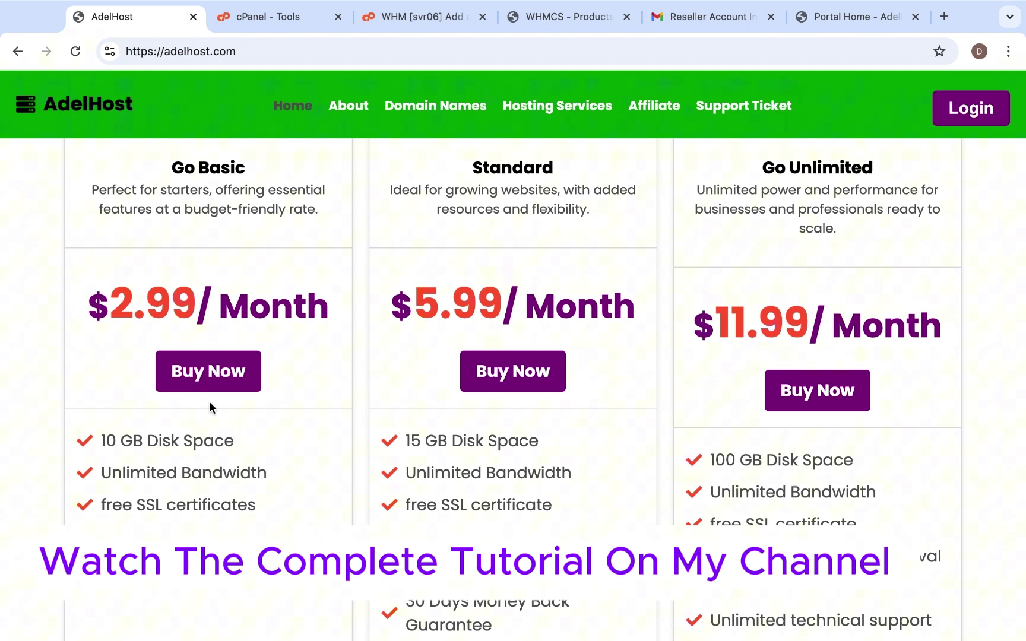
left_click(414, 16)
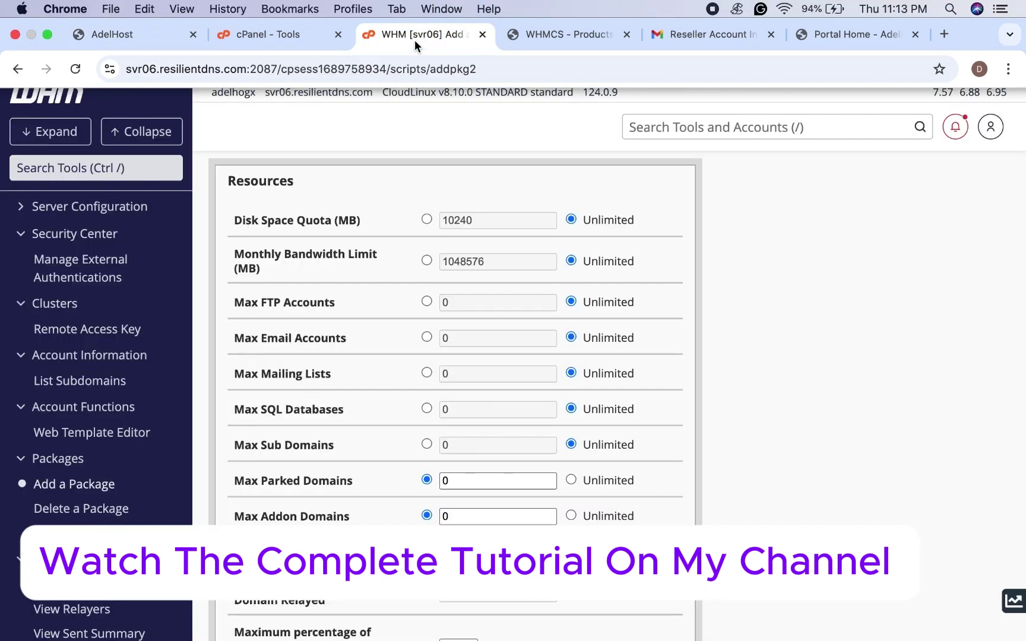
scroll(401, 462, "up", 1)
scroll(402, 462, "down", 1)
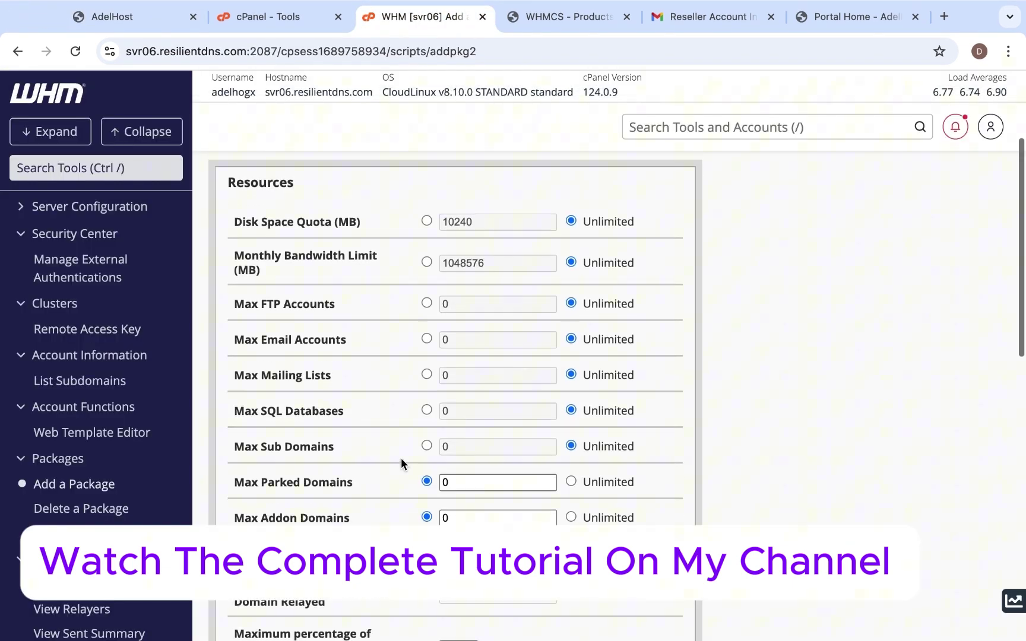
- Switch to the WHMCS Go Unlimited product editor and browse its Utilities menu
left_click(567, 20)
left_click(565, 92)
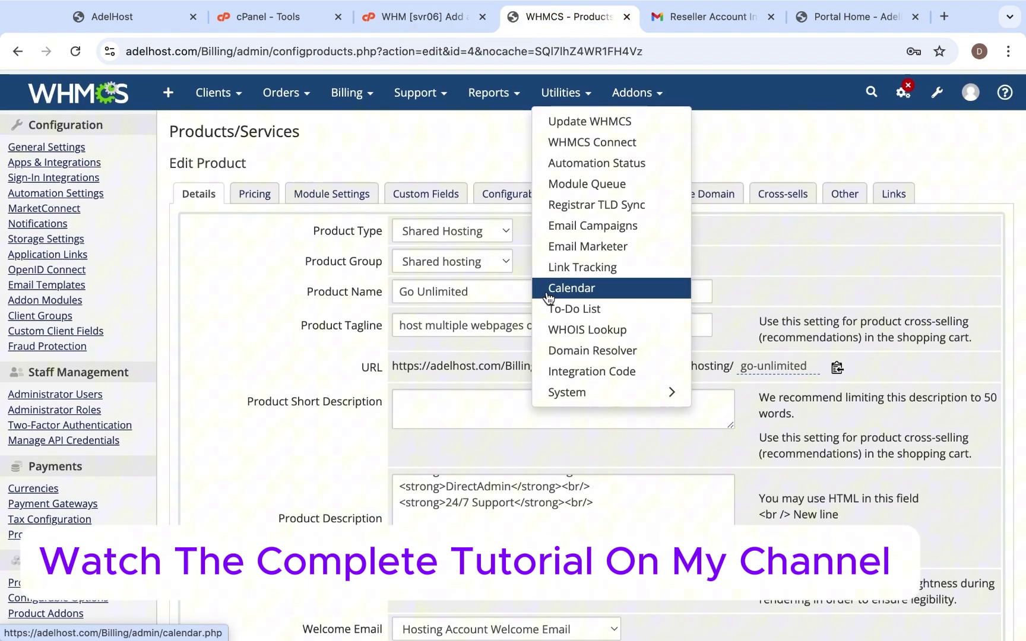
left_click(268, 279)
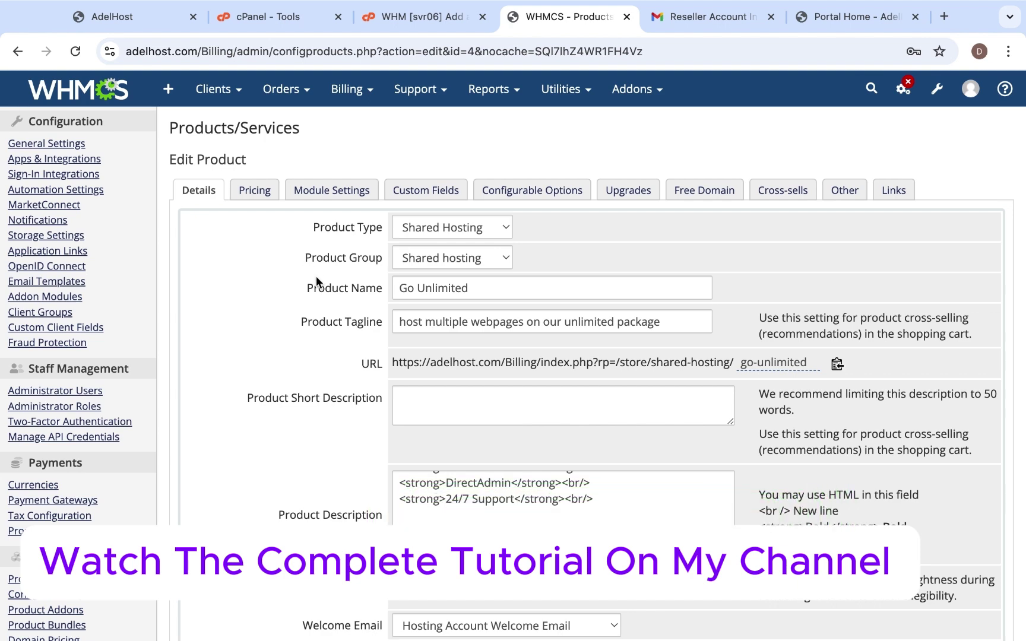
scroll(389, 327, "down", 1)
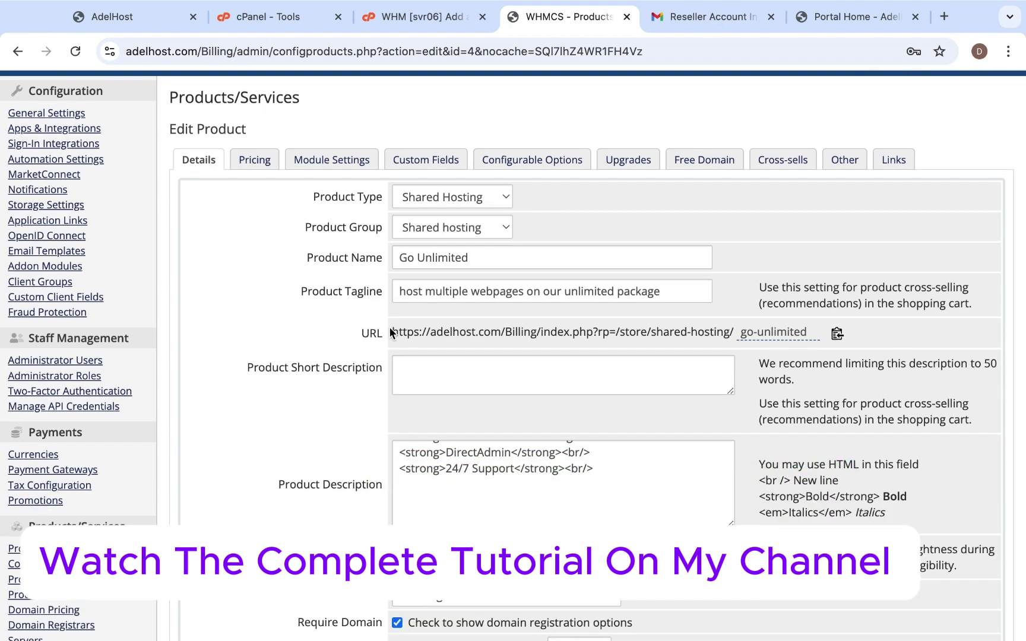
scroll(389, 326, "down", 1)
scroll(388, 325, "up", 2)
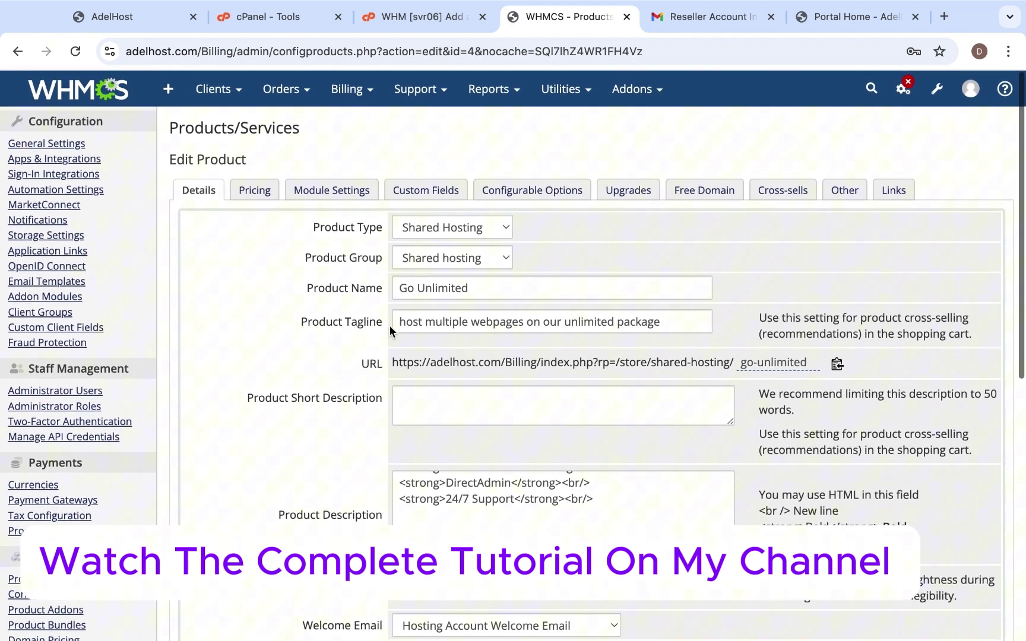
- Compare the WHM package resource limits, then browse the WHMCS Reports menu
left_click(401, 17)
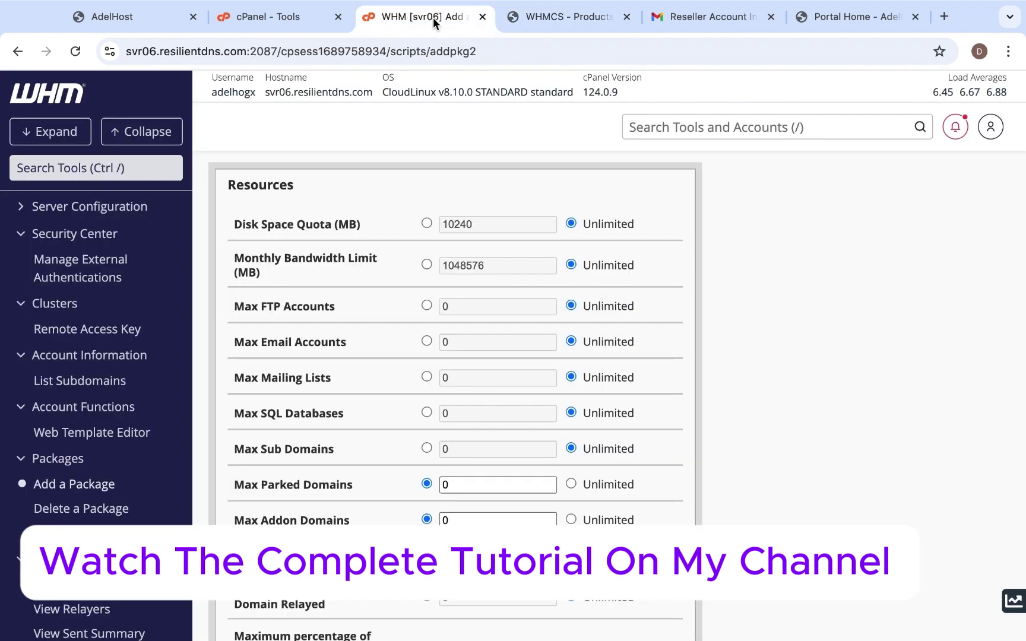
left_click(561, 17)
mouse_move(494, 89)
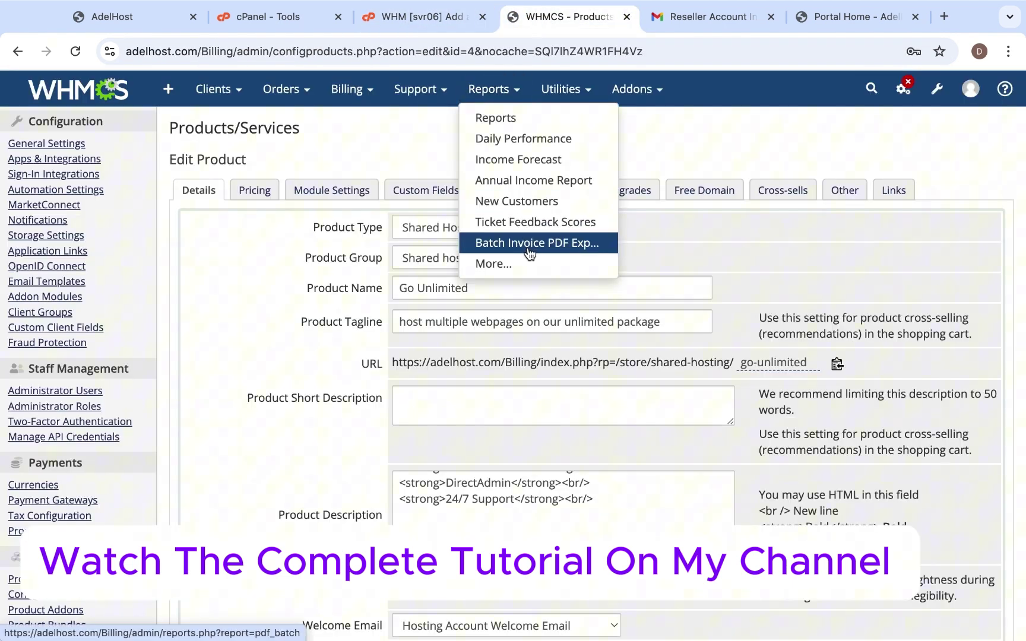
left_click(497, 317)
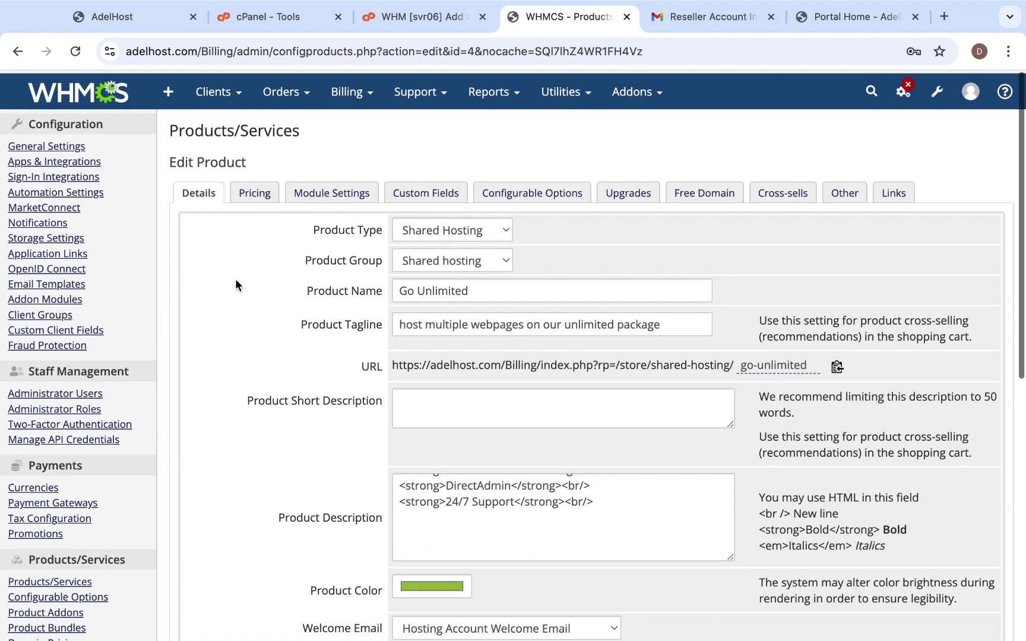
- Browse the Support menu, recheck the WHM limits, and return to the Go Unlimited settings
left_click(420, 89)
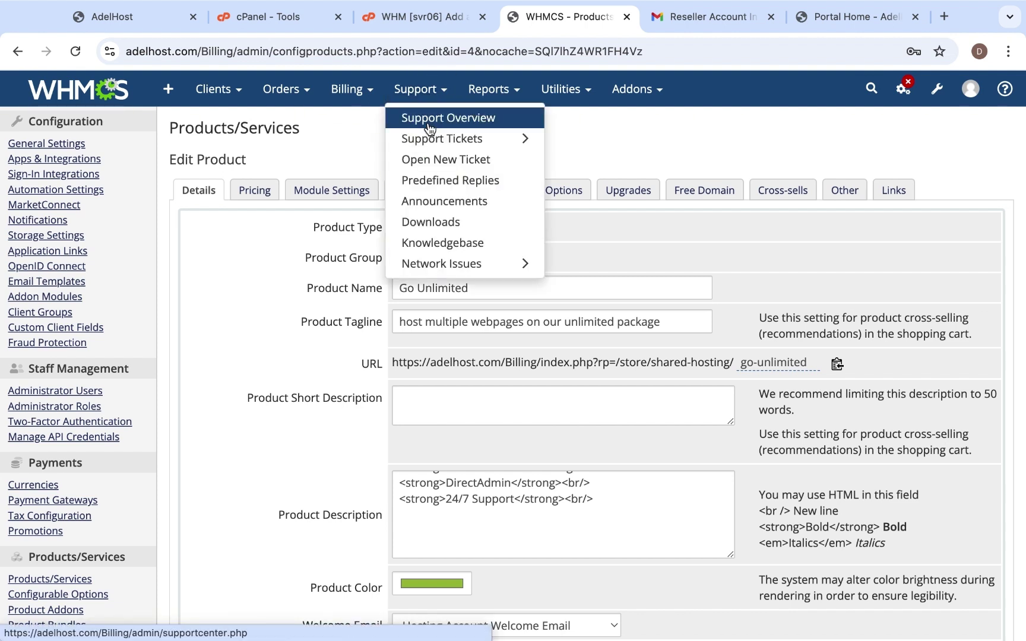
mouse_move(441, 139)
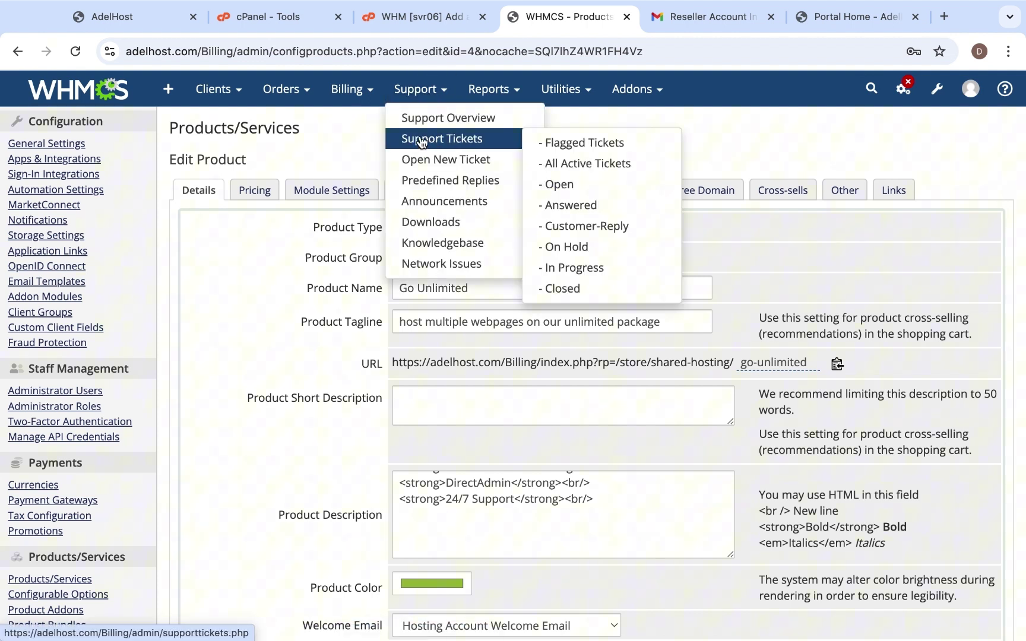
left_click(317, 136)
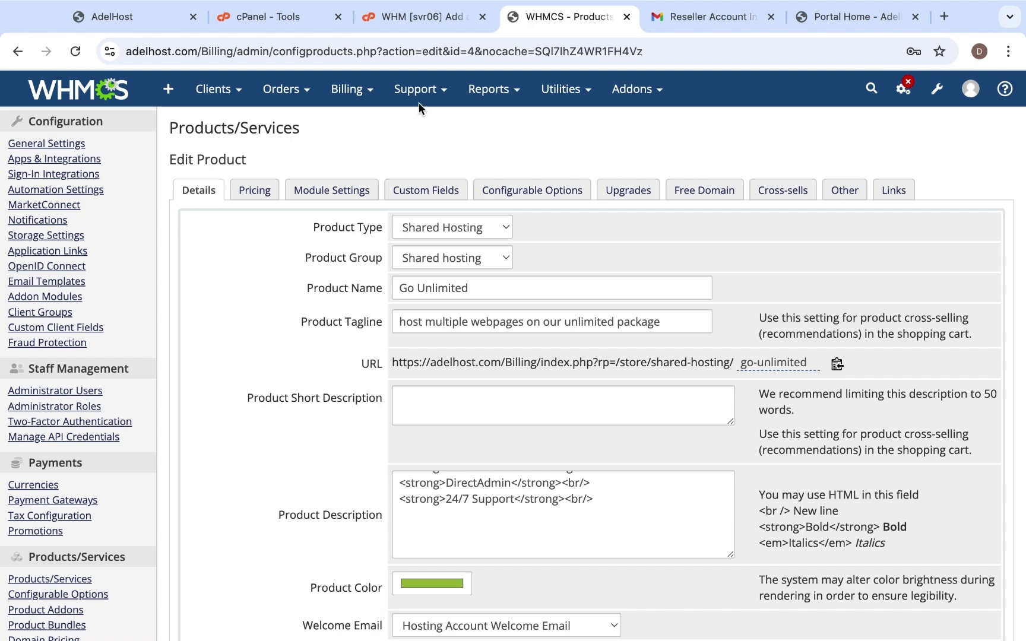
left_click(413, 21)
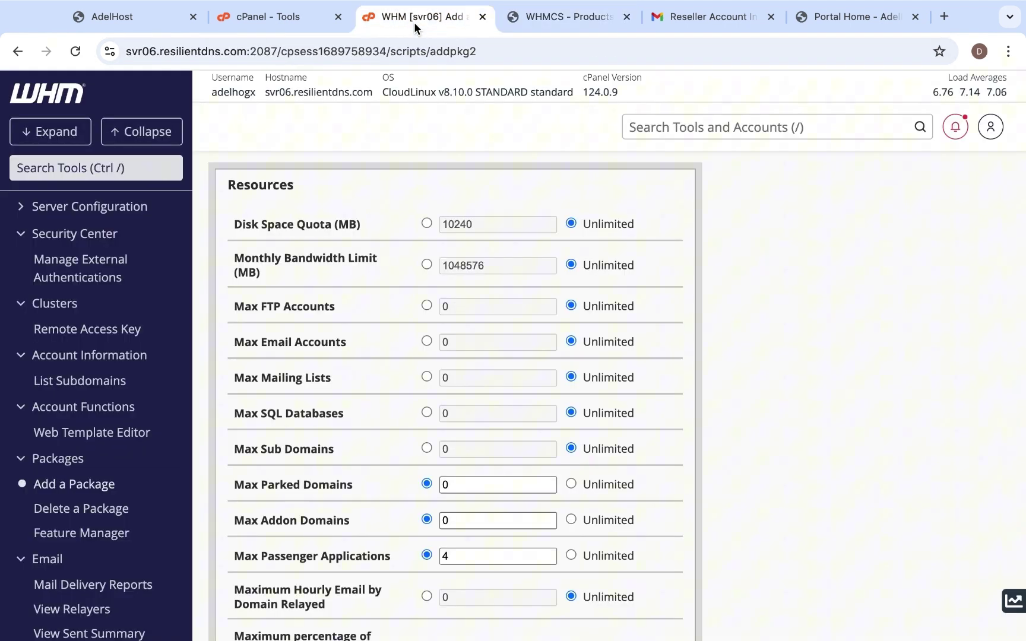
left_click(553, 16)
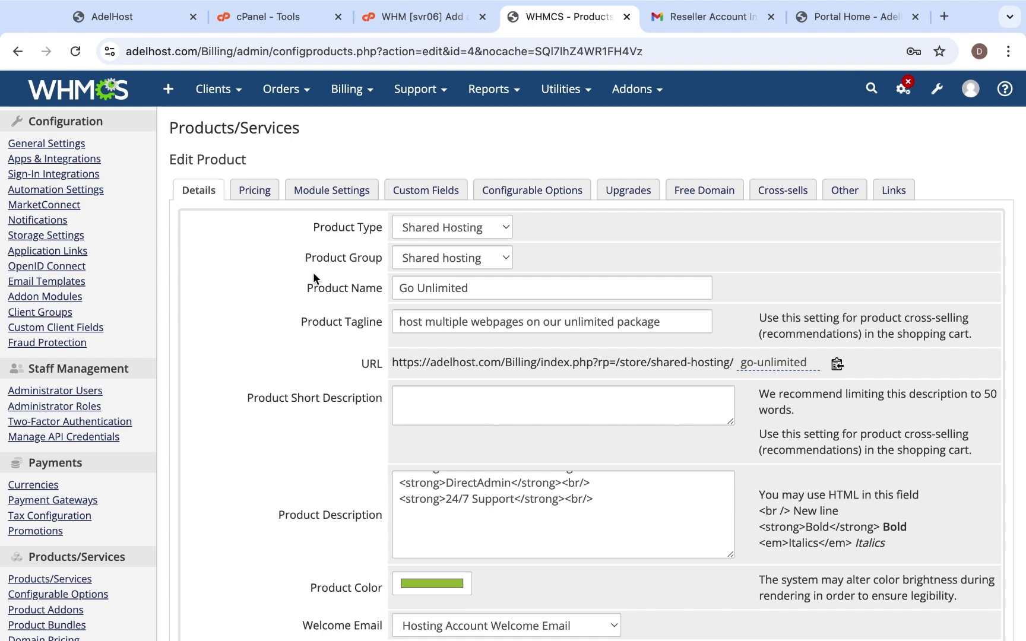
left_click(113, 16)
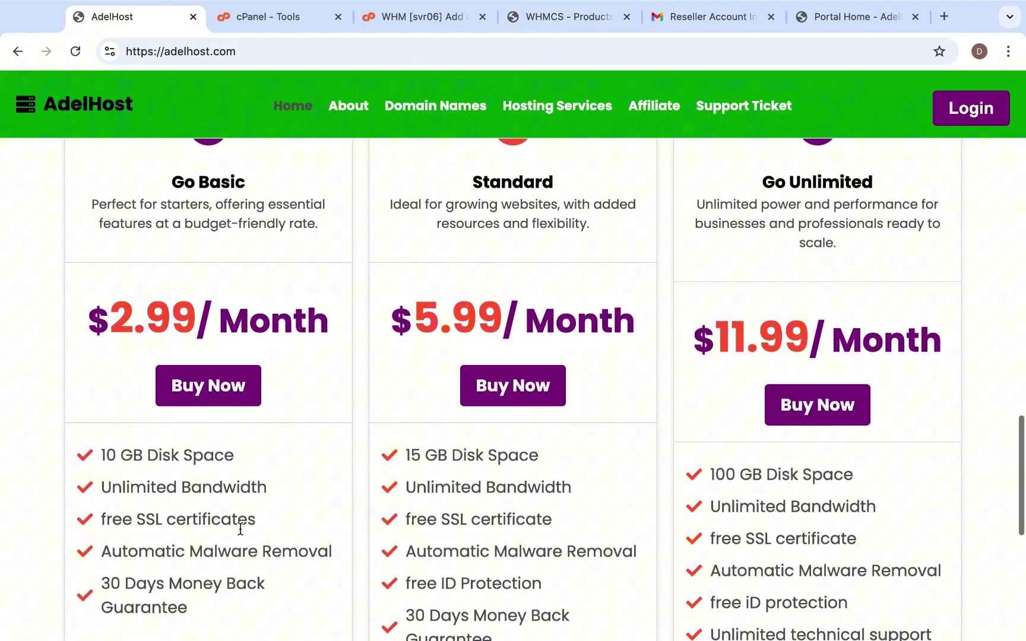
scroll(240, 529, "down", 3)
scroll(297, 340, "up", 2)
scroll(297, 340, "up", 1)
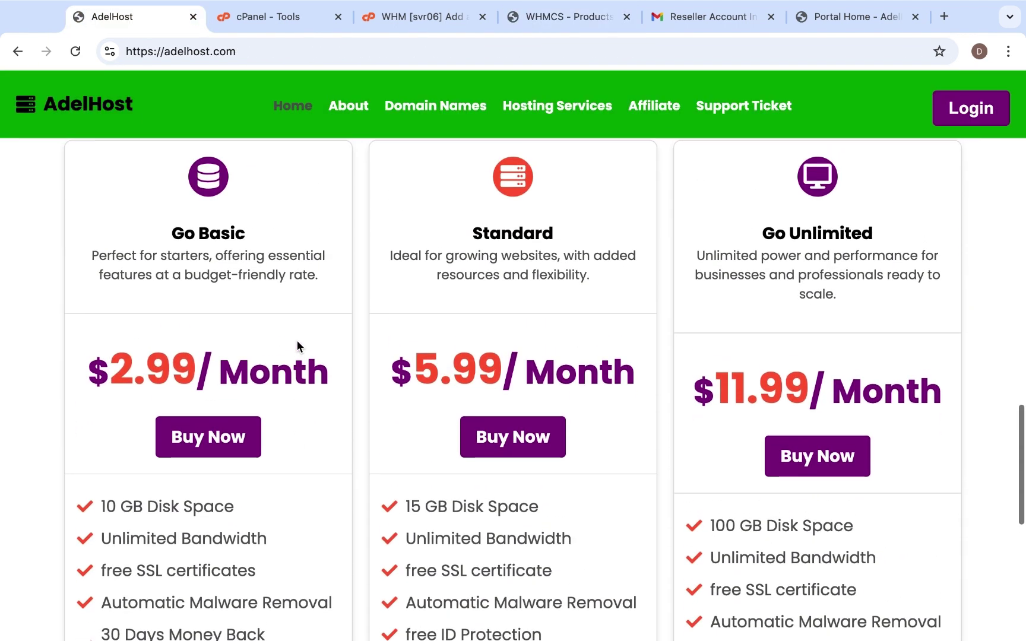
scroll(297, 340, "down", 2)
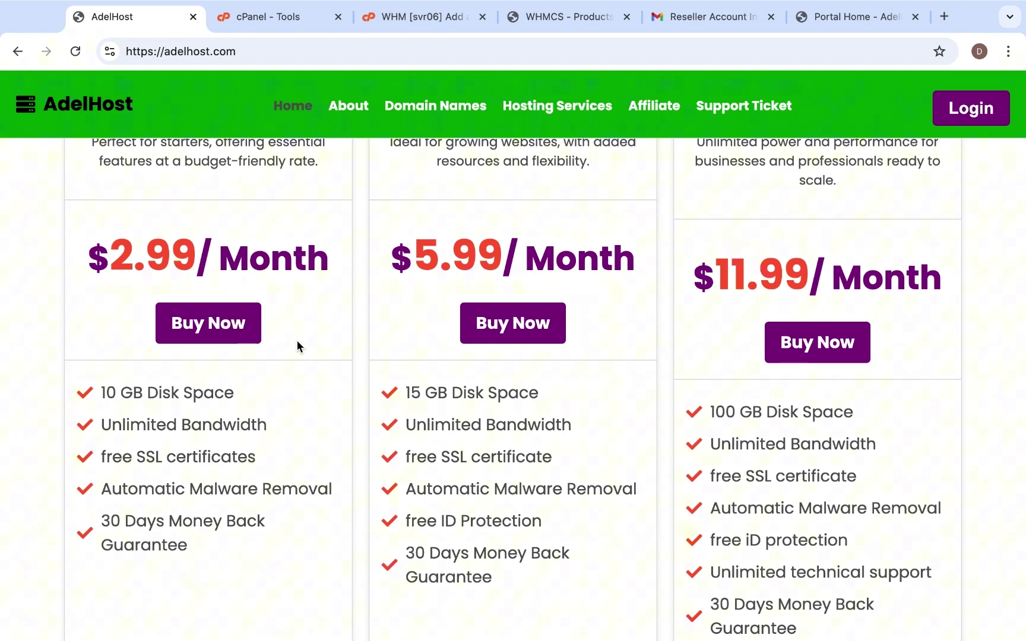
left_click(416, 16)
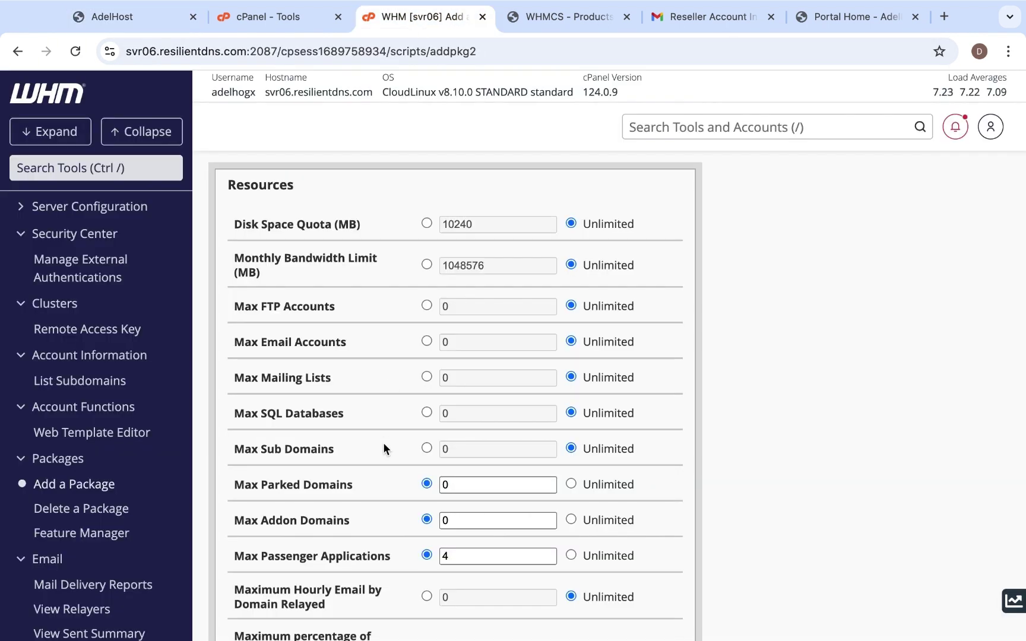
left_click(553, 20)
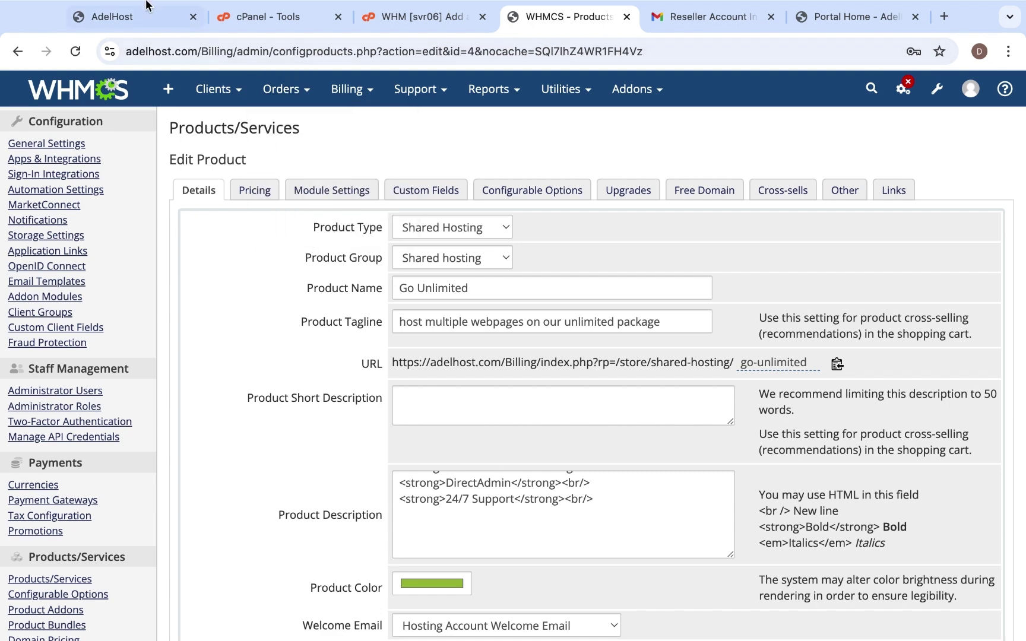
left_click(113, 17)
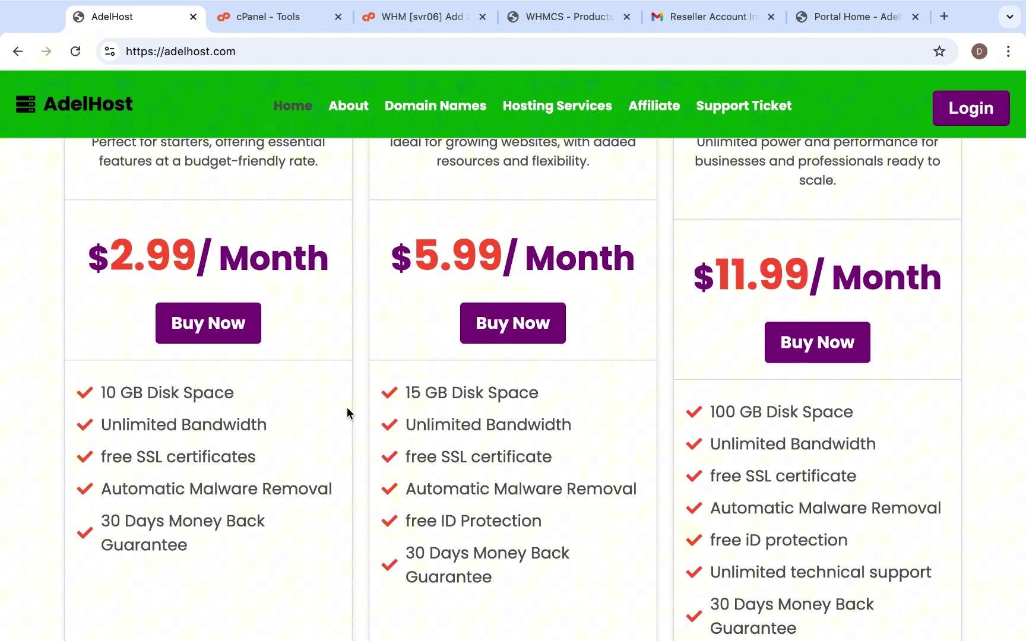
left_click(531, 16)
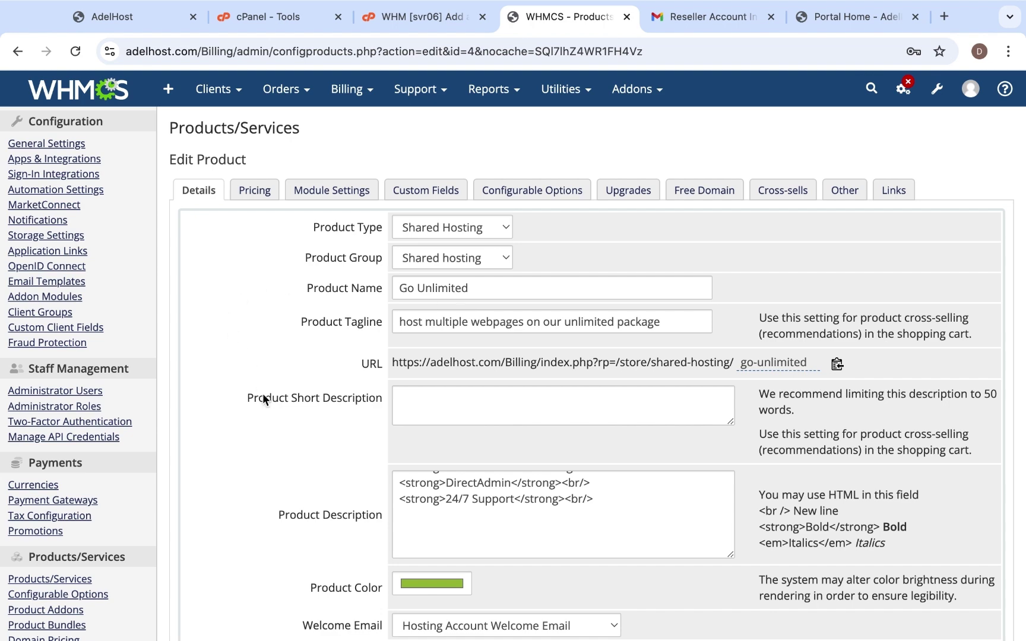
scroll(623, 564, "down", 3)
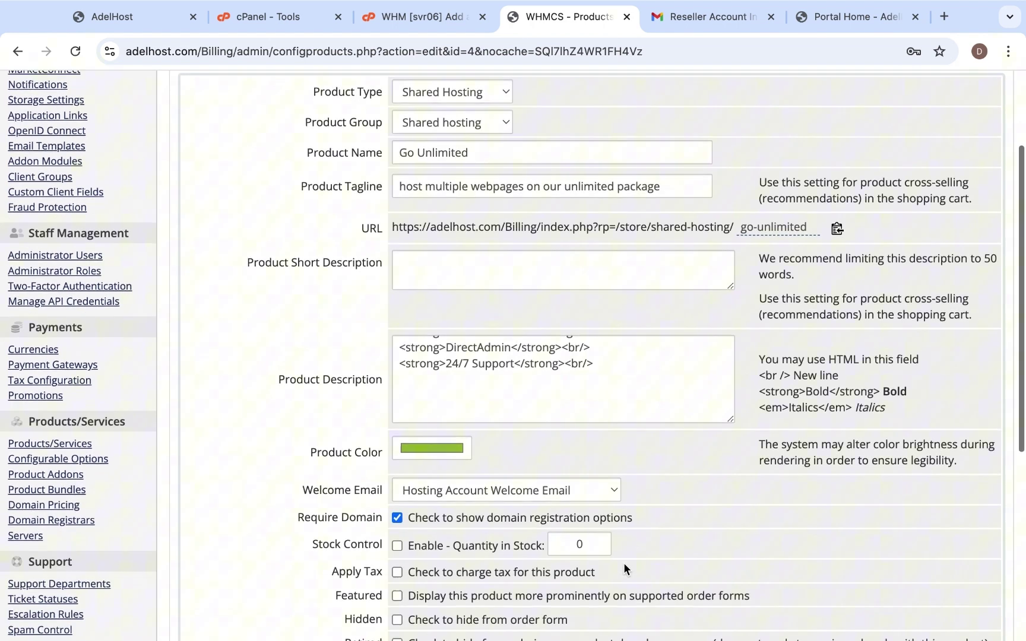
scroll(623, 561, "down", 1)
scroll(623, 562, "up", 4)
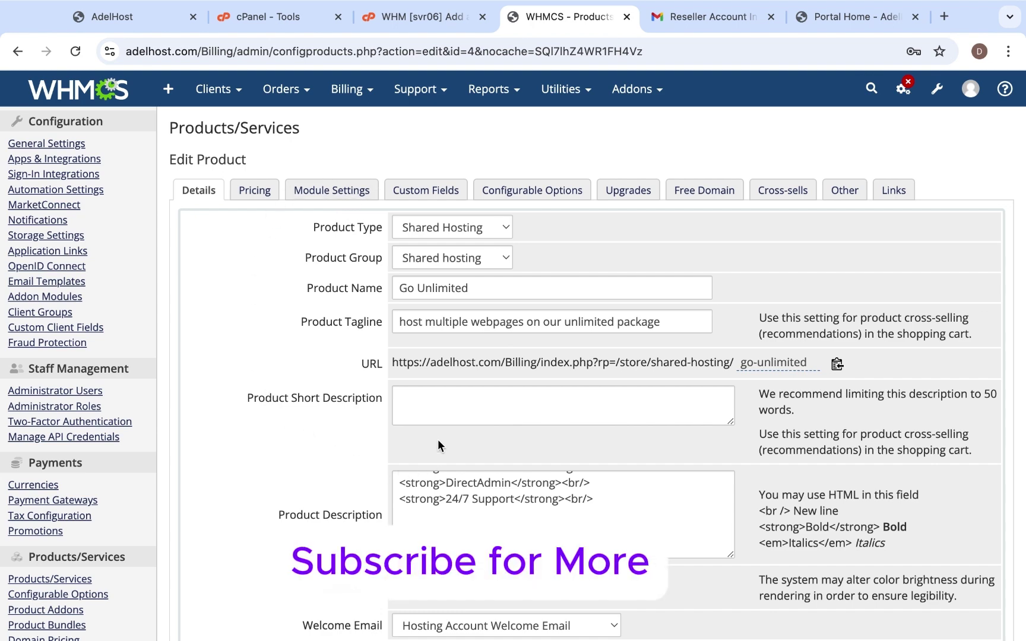
scroll(481, 497, "up", 5)
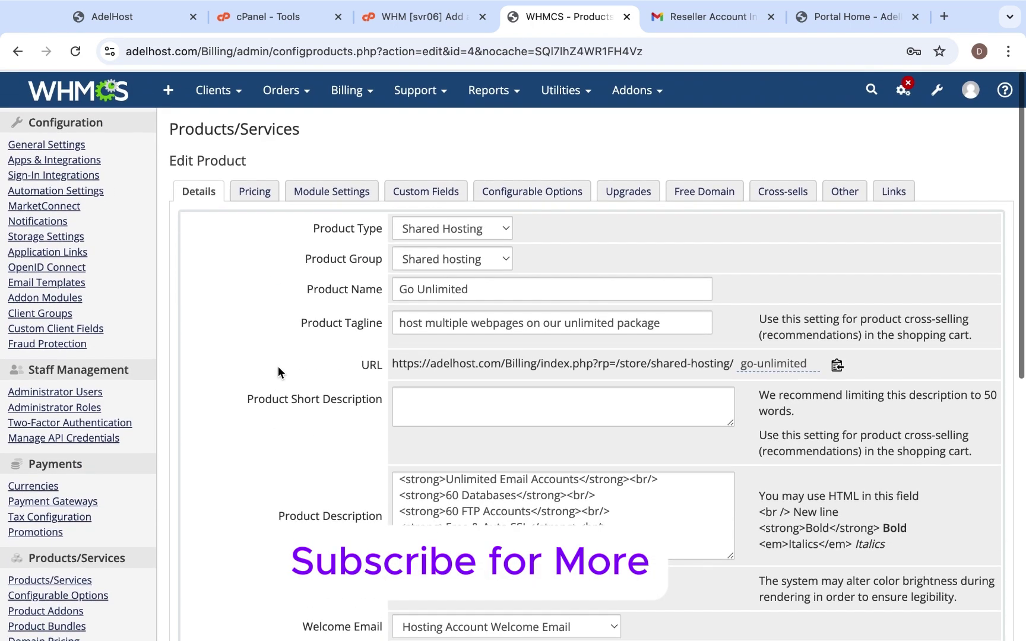
scroll(278, 366, "down", 1)
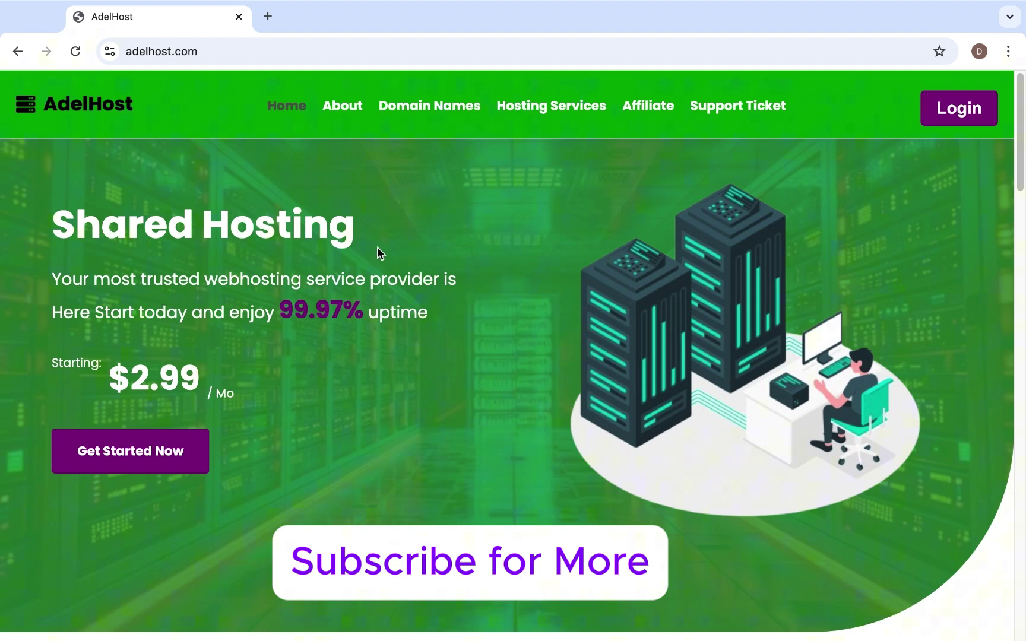
left_click(253, 56)
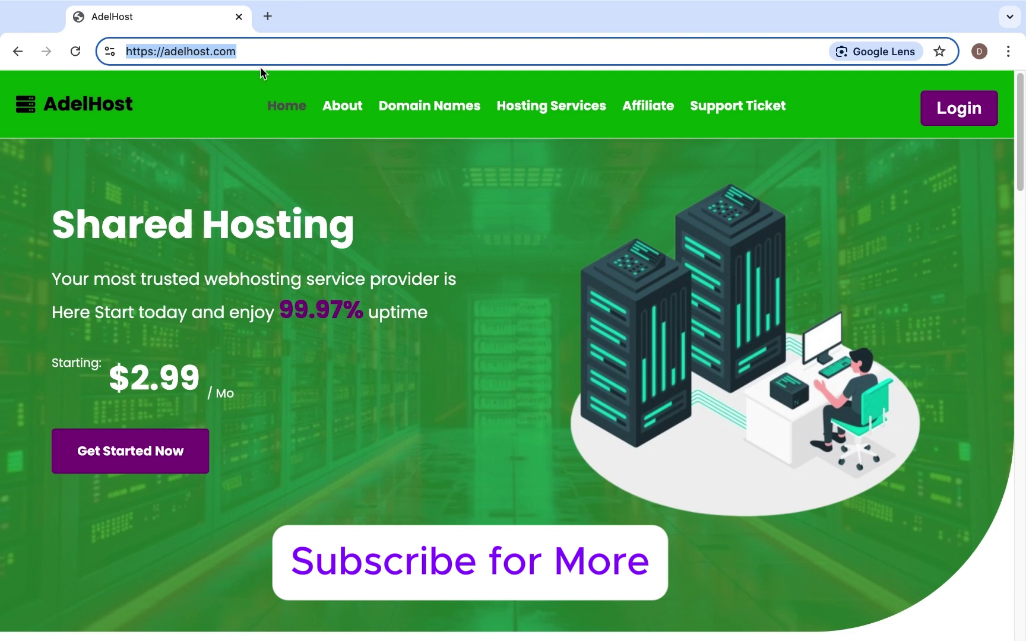
left_click(229, 86)
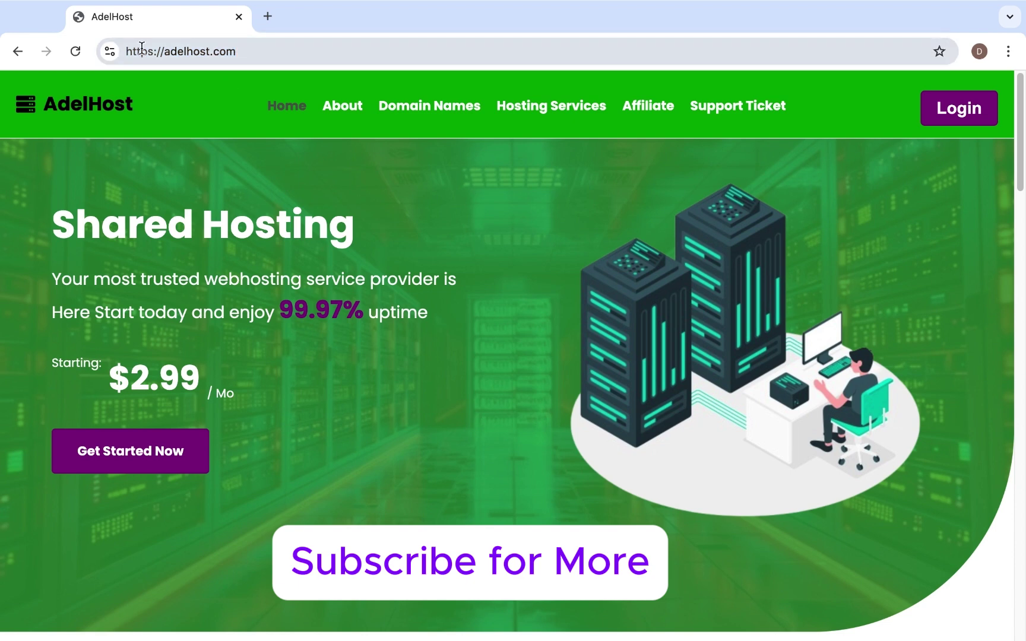
left_click(165, 51)
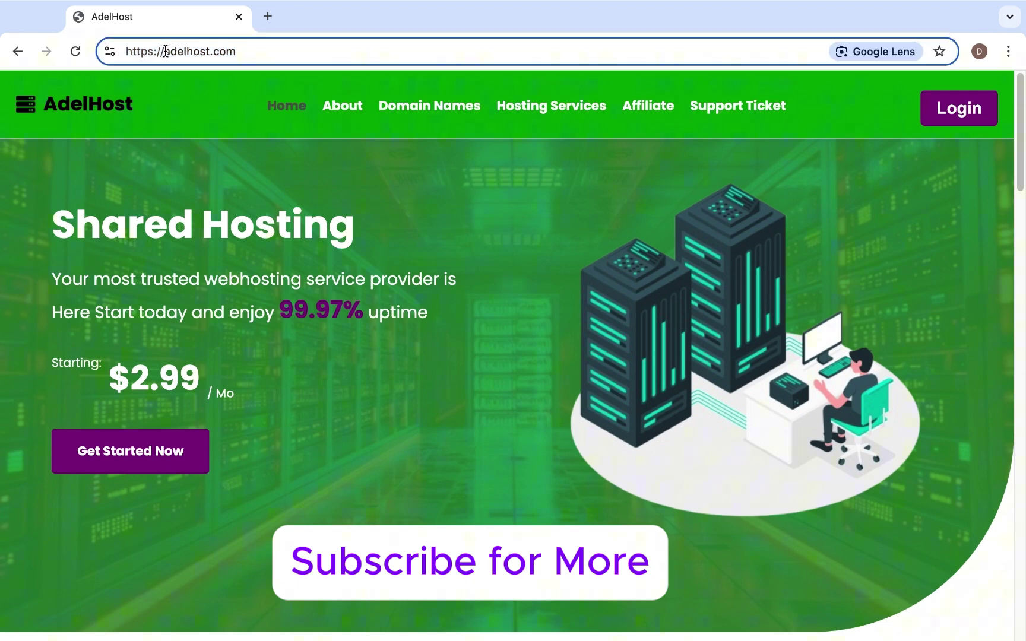
double_click(165, 51)
left_click(175, 51)
left_click(241, 79)
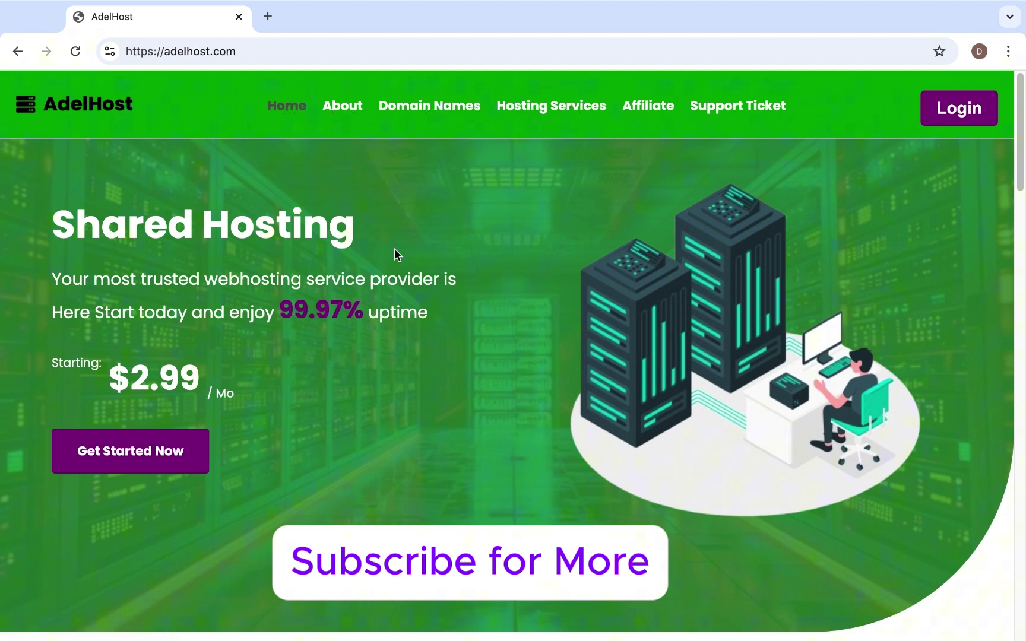
scroll(398, 251, "down", 1)
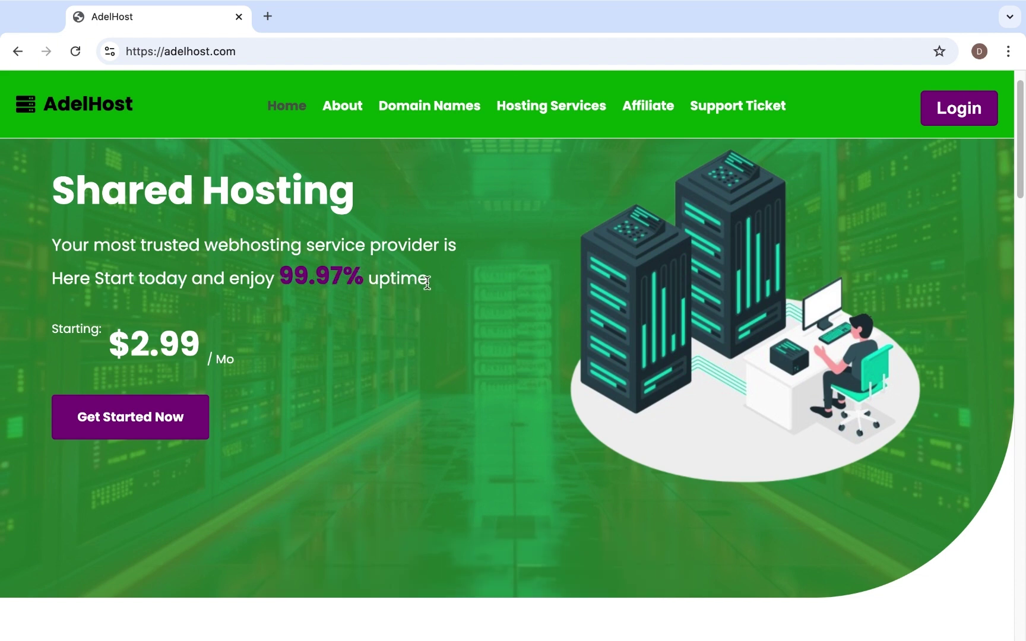
left_click_drag(280, 277, 359, 278)
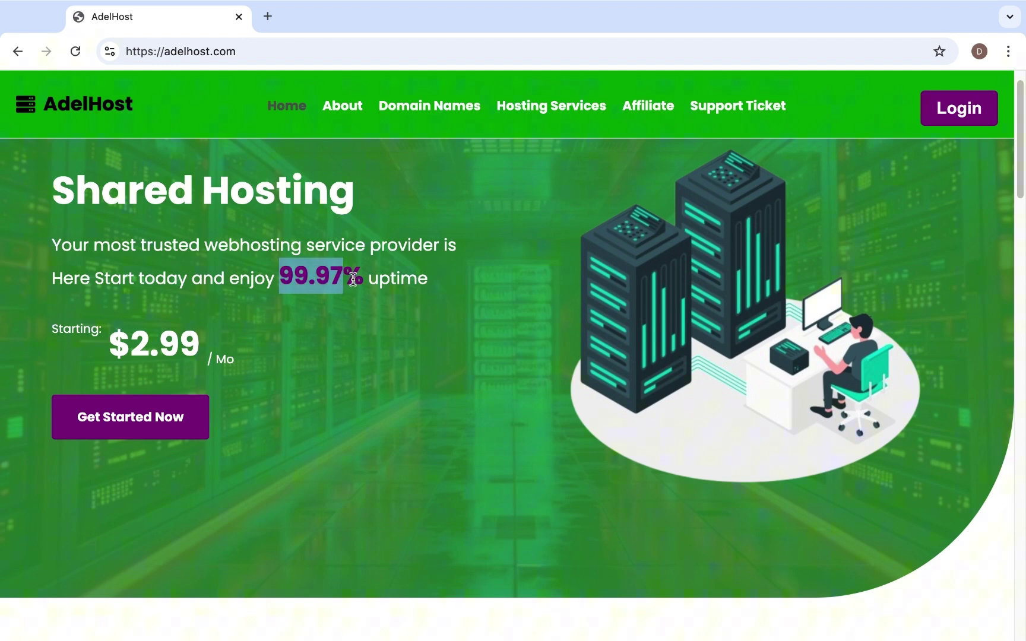
left_click(283, 270)
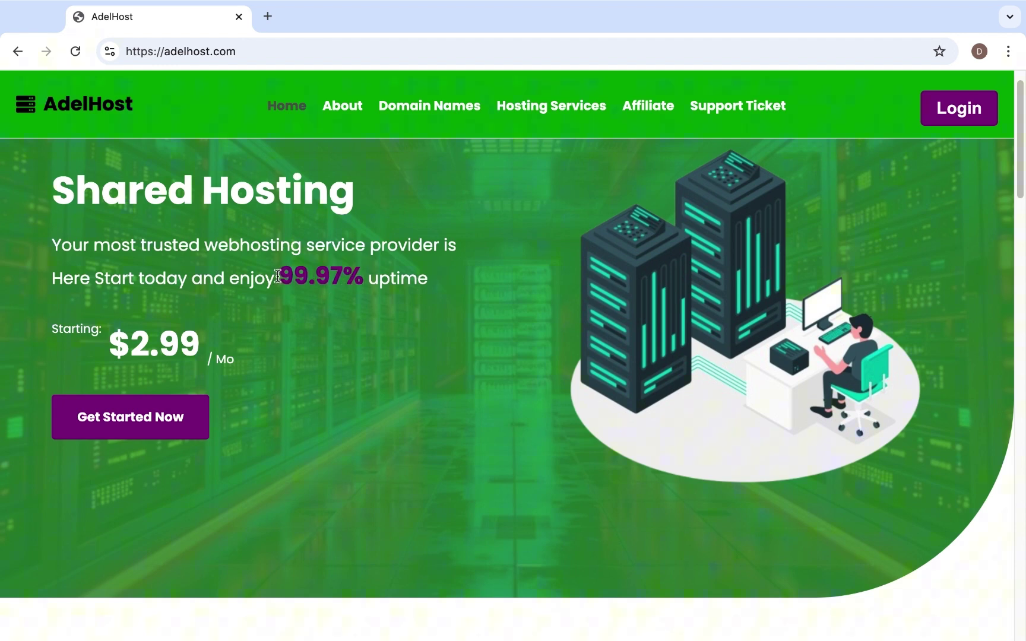
left_click_drag(280, 276, 361, 279)
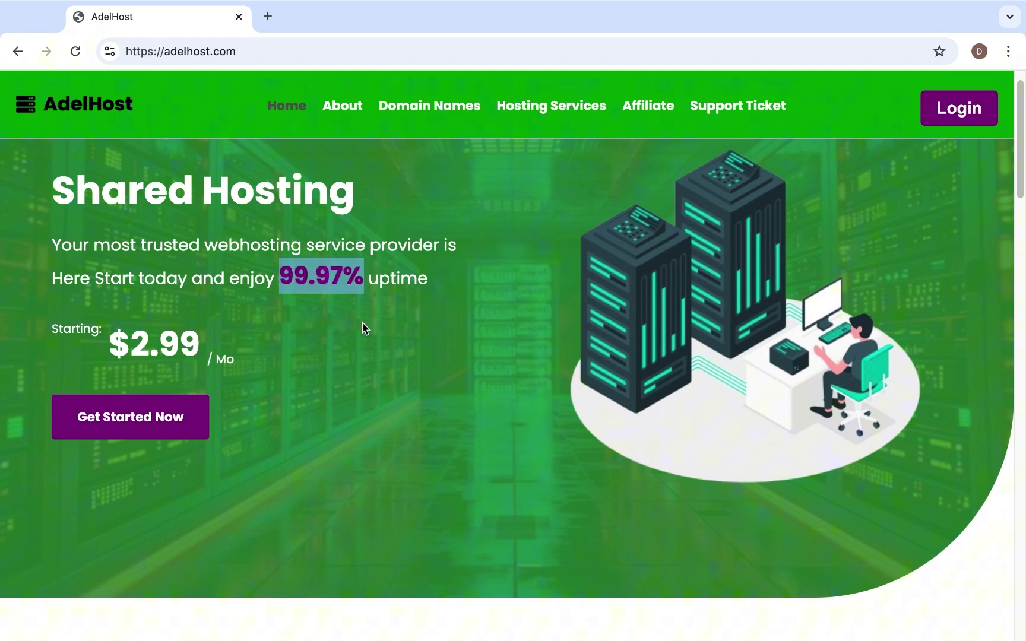
scroll(364, 322, "down", 1)
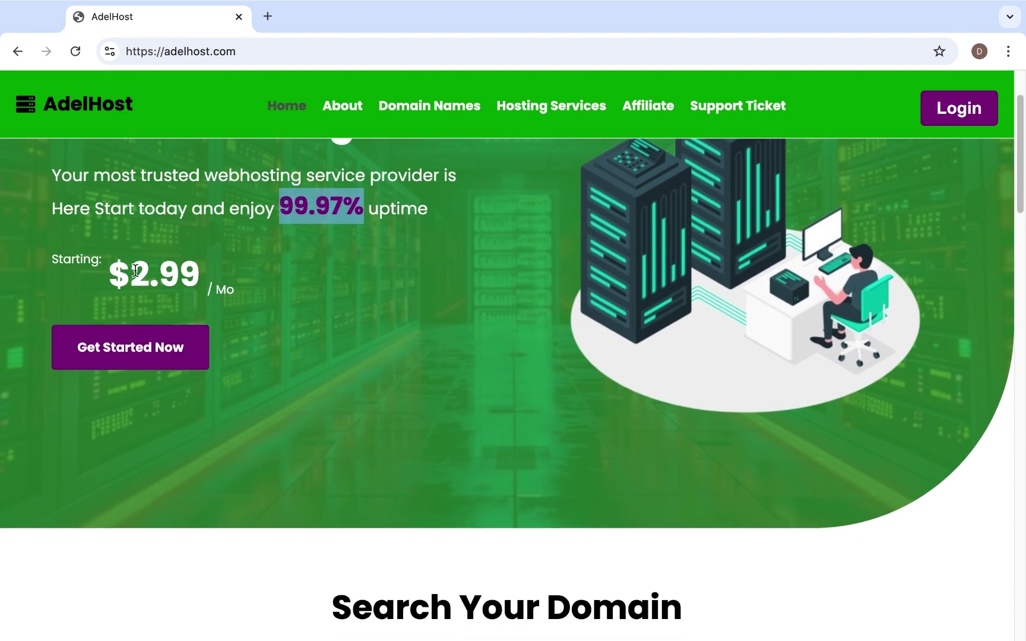
left_click_drag(107, 271, 210, 277)
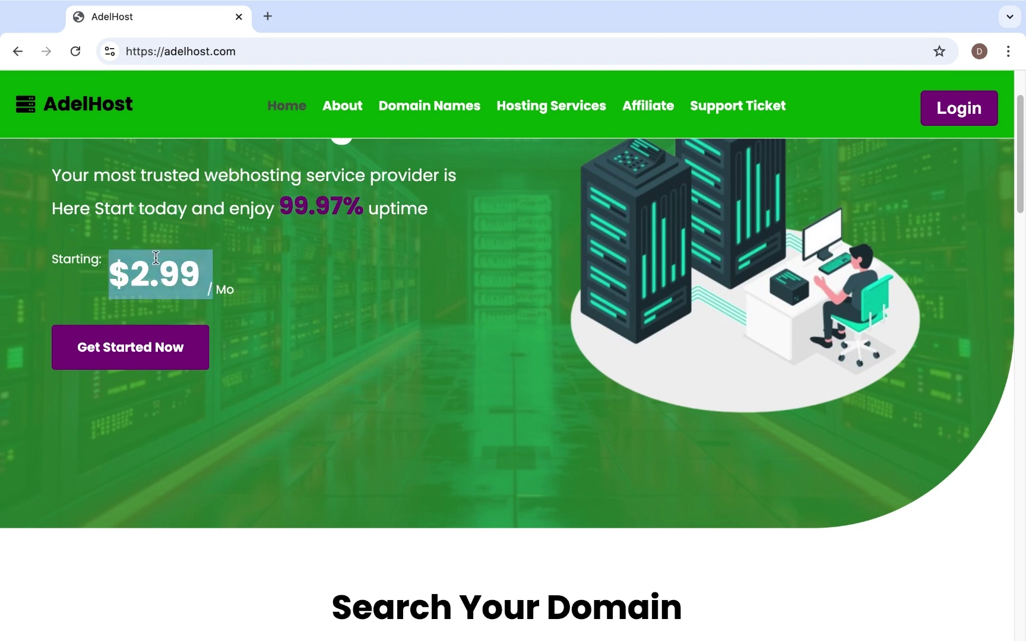
left_click(216, 277)
scroll(273, 288, "down", 1)
scroll(273, 288, "down", 1)
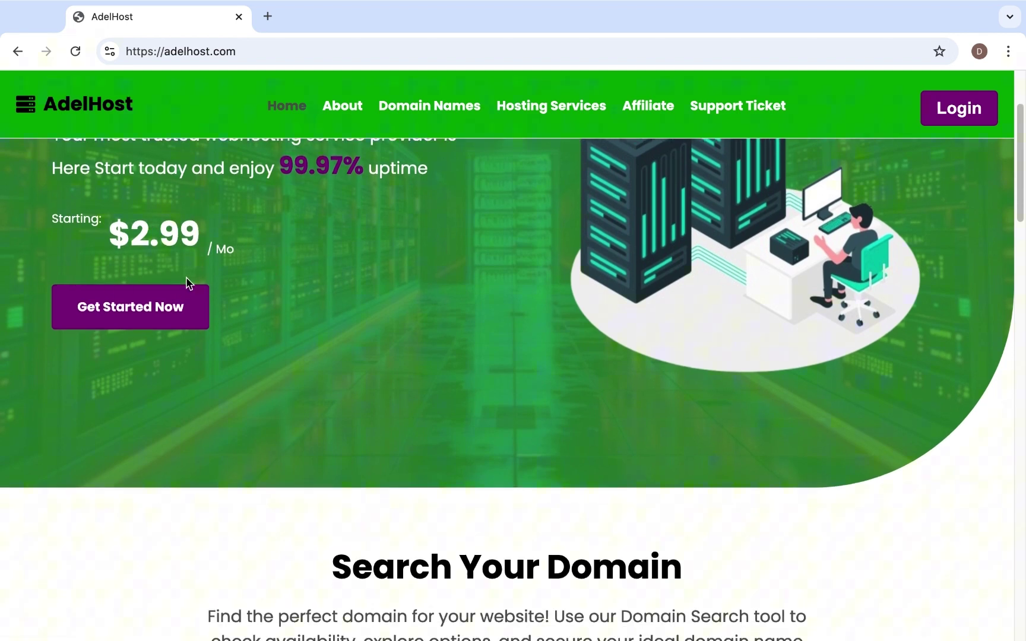
scroll(356, 318, "down", 4)
scroll(413, 306, "down", 2)
scroll(413, 305, "down", 2)
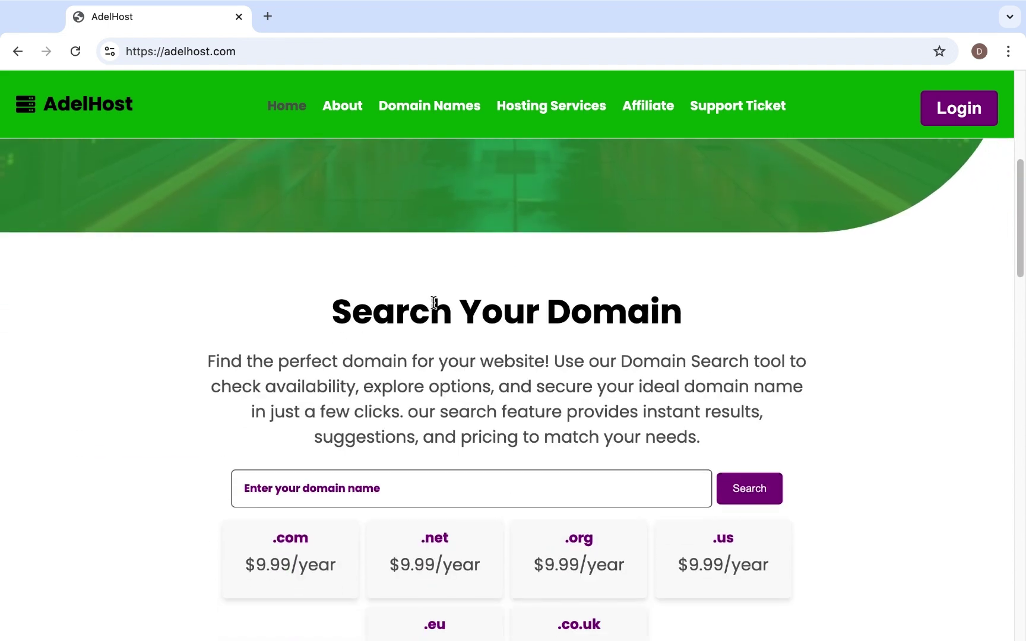
scroll(414, 306, "down", 1)
scroll(606, 319, "down", 1)
scroll(637, 344, "down", 1)
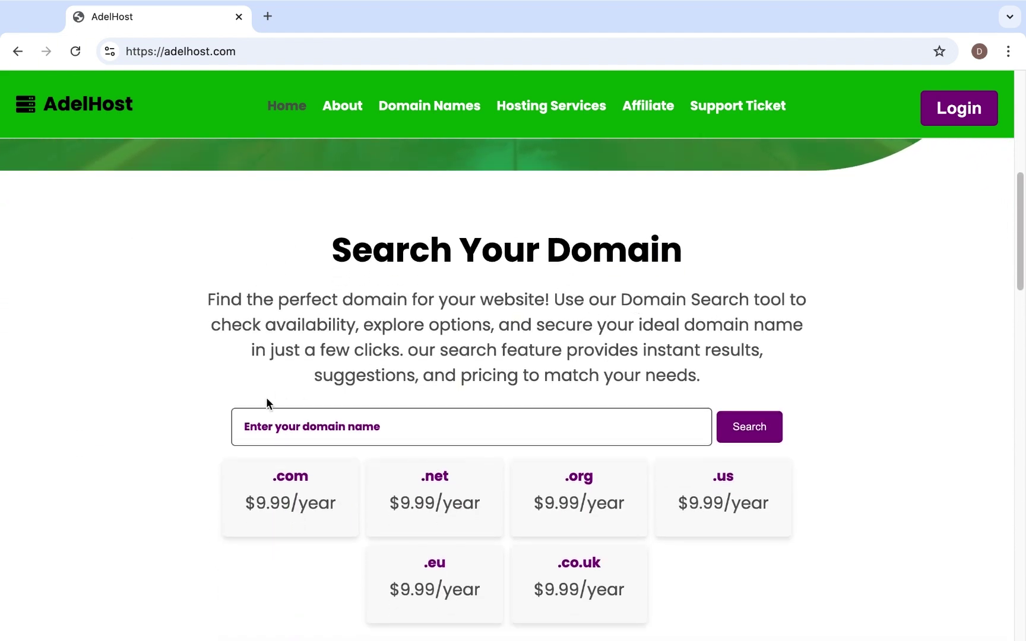
- Focus the domain name search field while scrolling down to the Welcome to AdelHost section
left_click(294, 403)
scroll(294, 403, "down", 2)
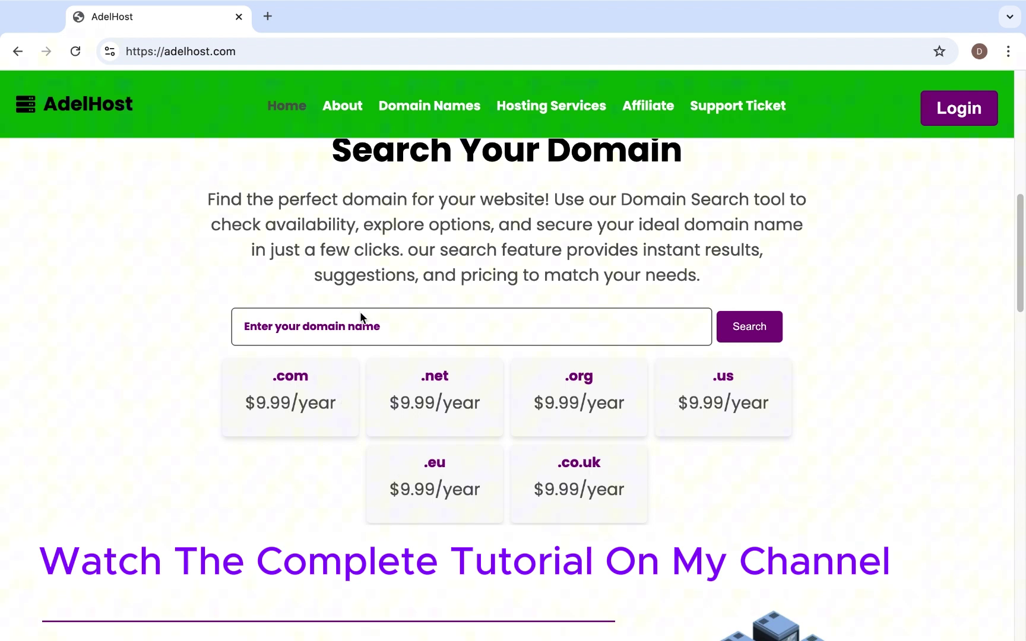
scroll(228, 292, "down", 1)
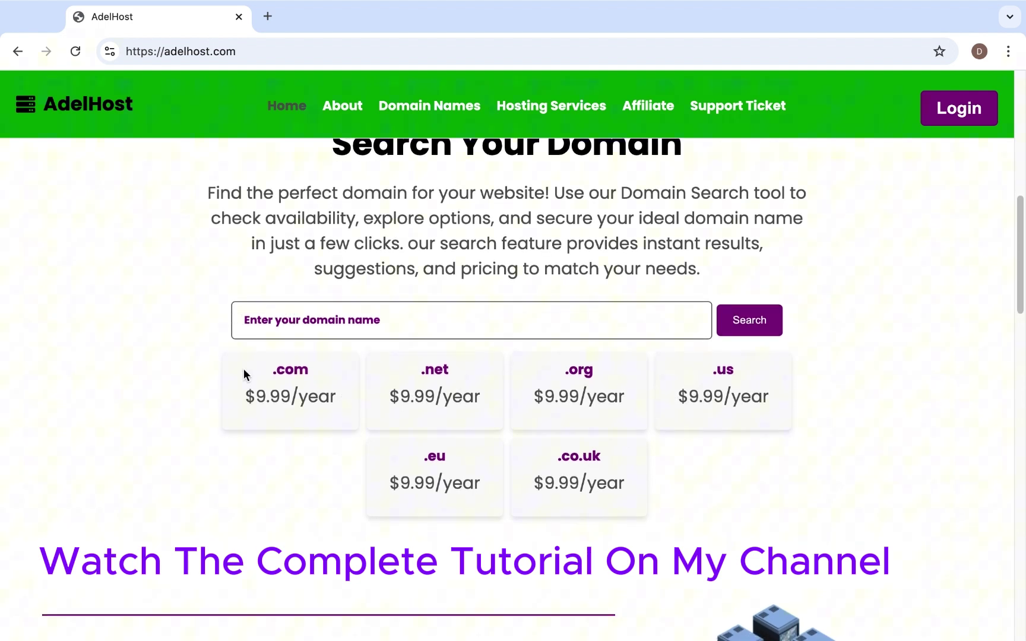
scroll(316, 428, "down", 1)
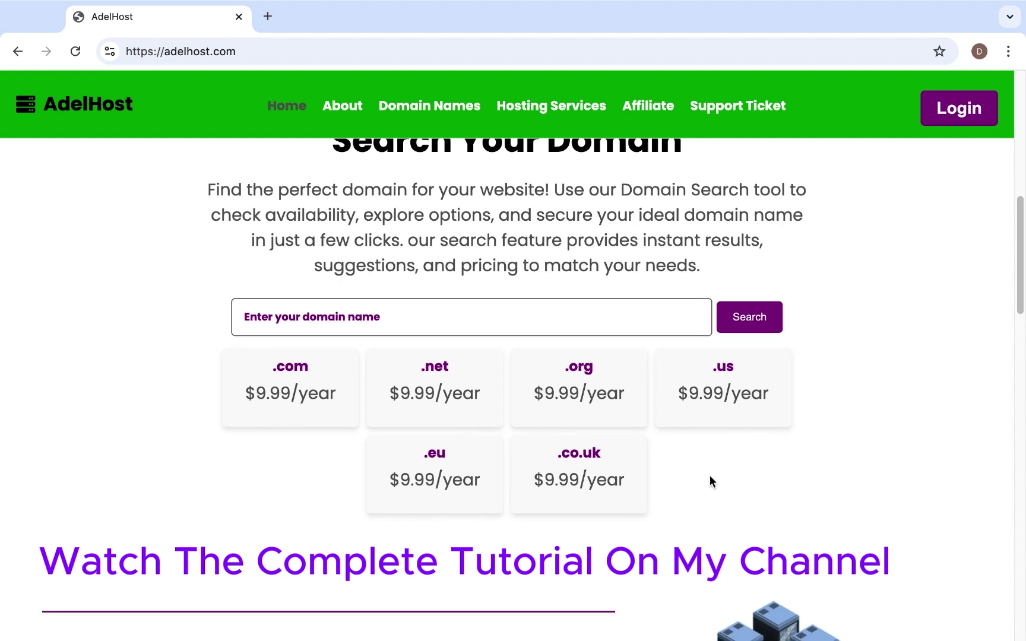
scroll(644, 455, "down", 2)
scroll(642, 453, "down", 3)
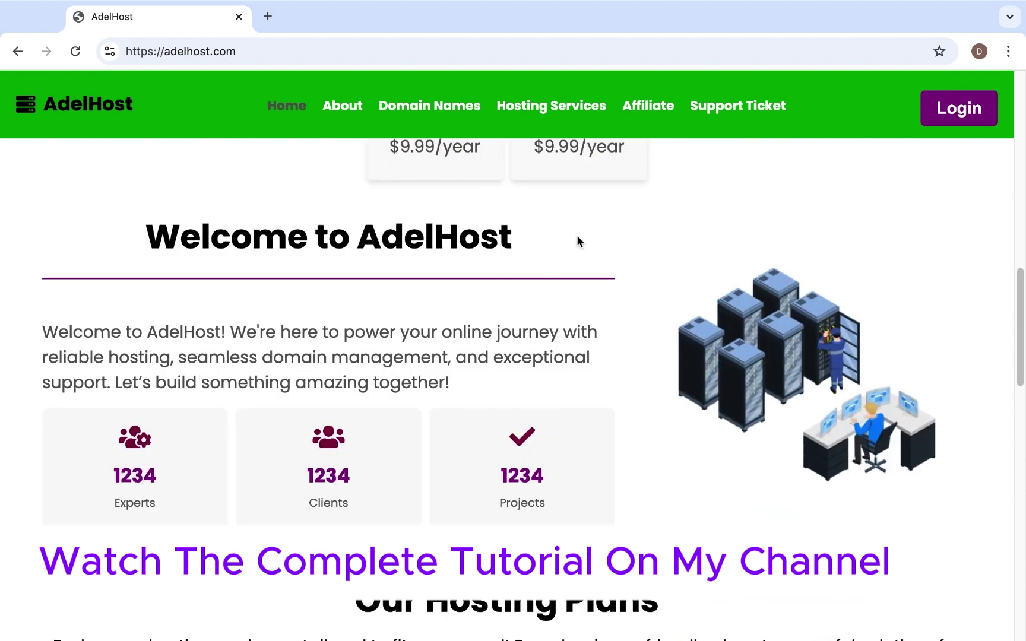
- Highlight, then clear, the Welcome to AdelHost text and counters while moving toward Our Hosting Plans
left_click_drag(89, 241, 462, 391)
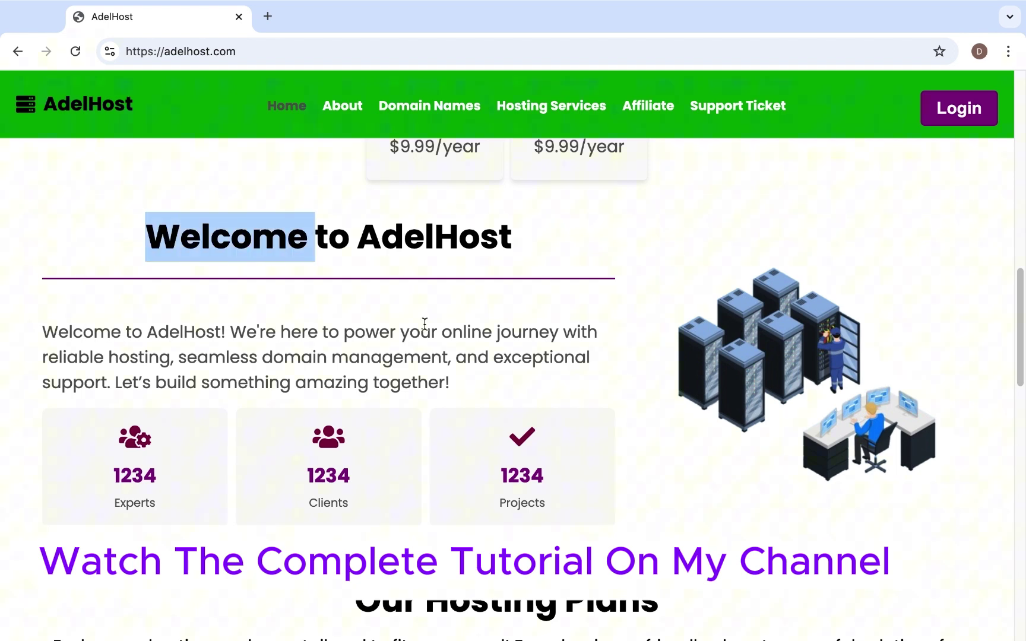
left_click(461, 392)
scroll(464, 385, "down", 1)
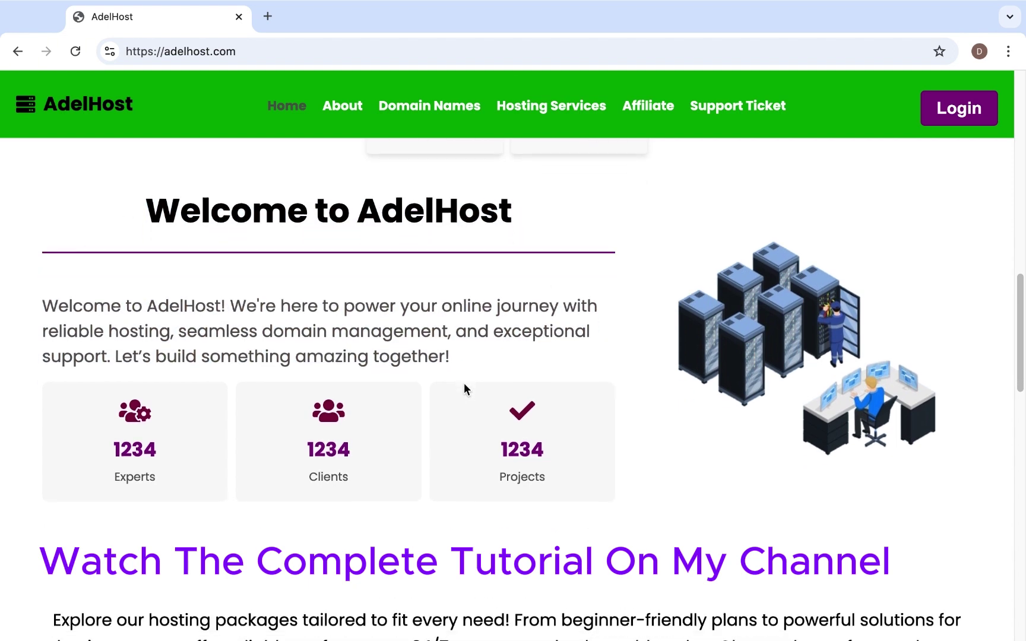
left_click_drag(182, 372, 439, 412)
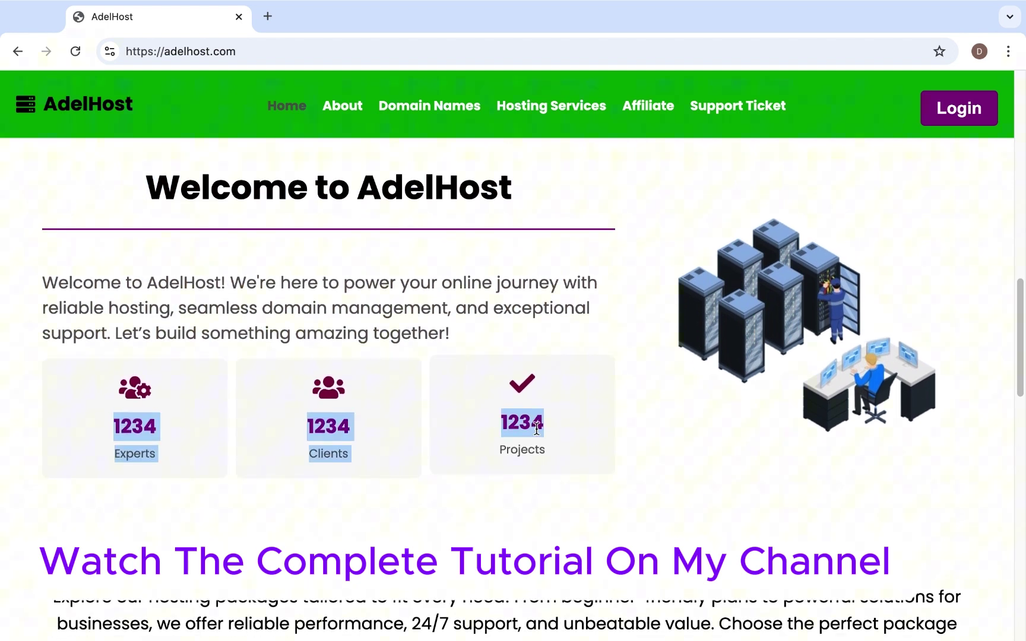
scroll(127, 344, "down", 1)
scroll(126, 339, "down", 1)
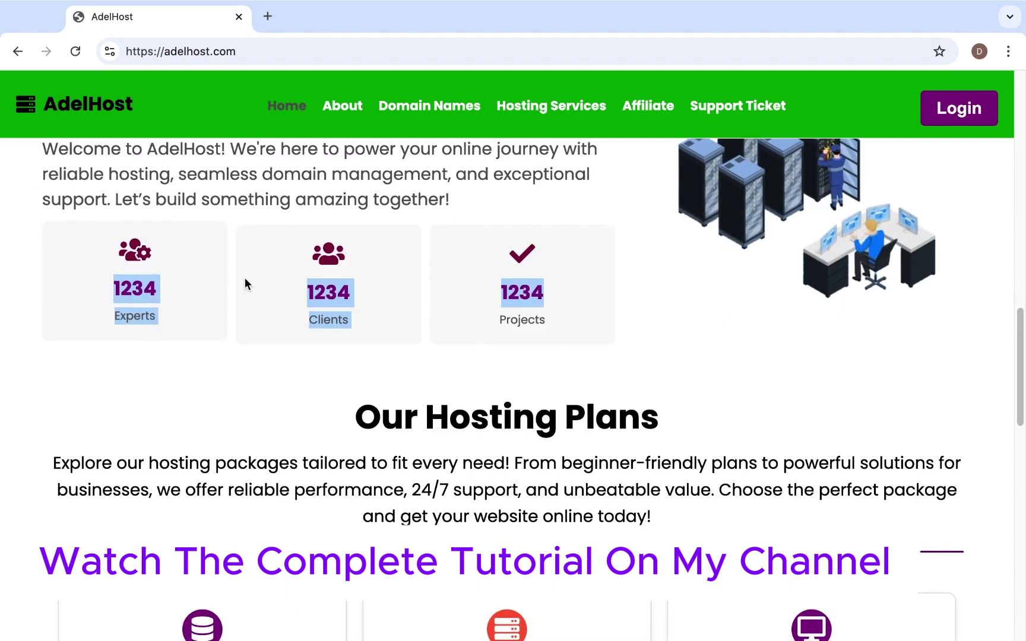
scroll(616, 309, "up", 2)
left_click(616, 308)
scroll(617, 308, "down", 1)
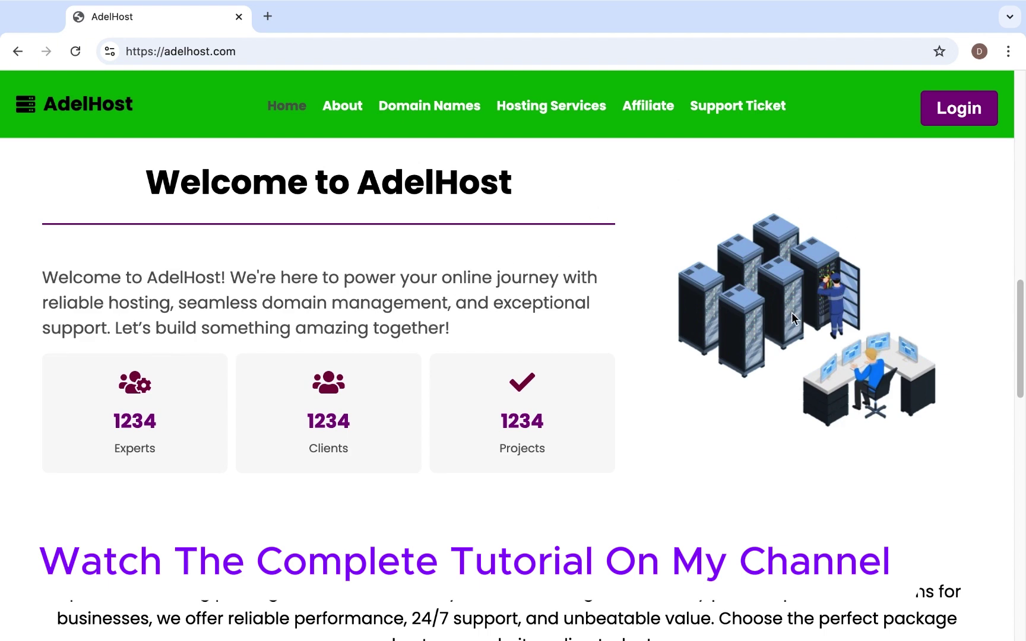
scroll(793, 313, "down", 5)
scroll(794, 305, "up", 3)
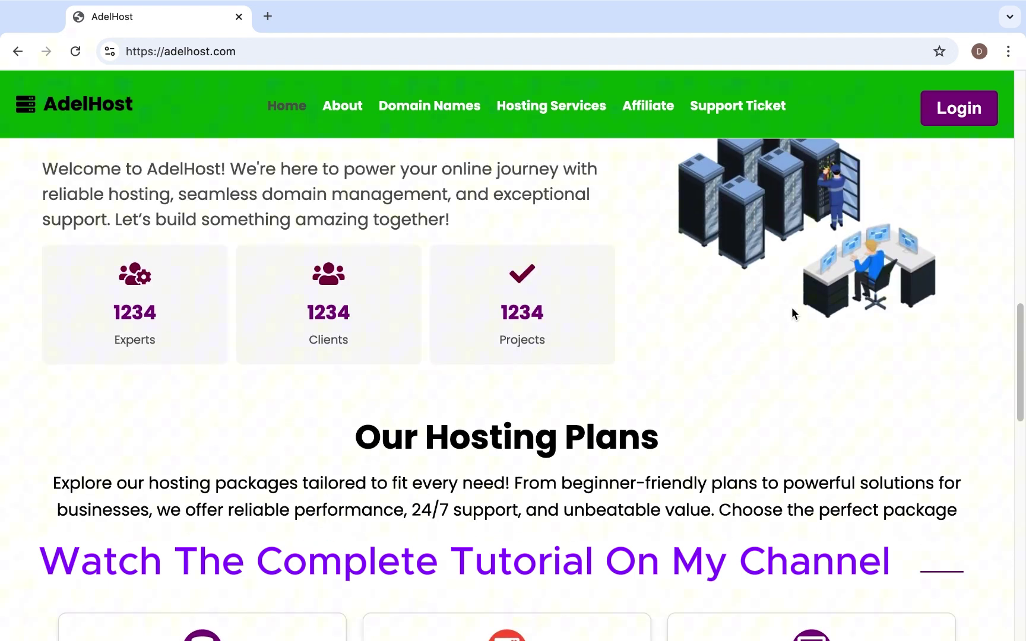
scroll(793, 306, "down", 2)
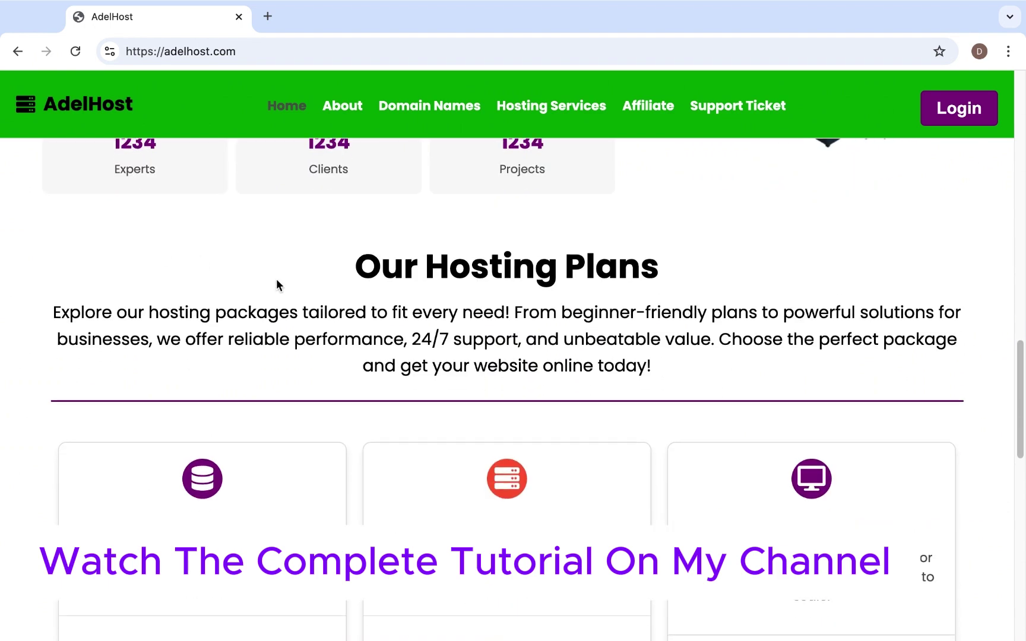
scroll(276, 277, "down", 1)
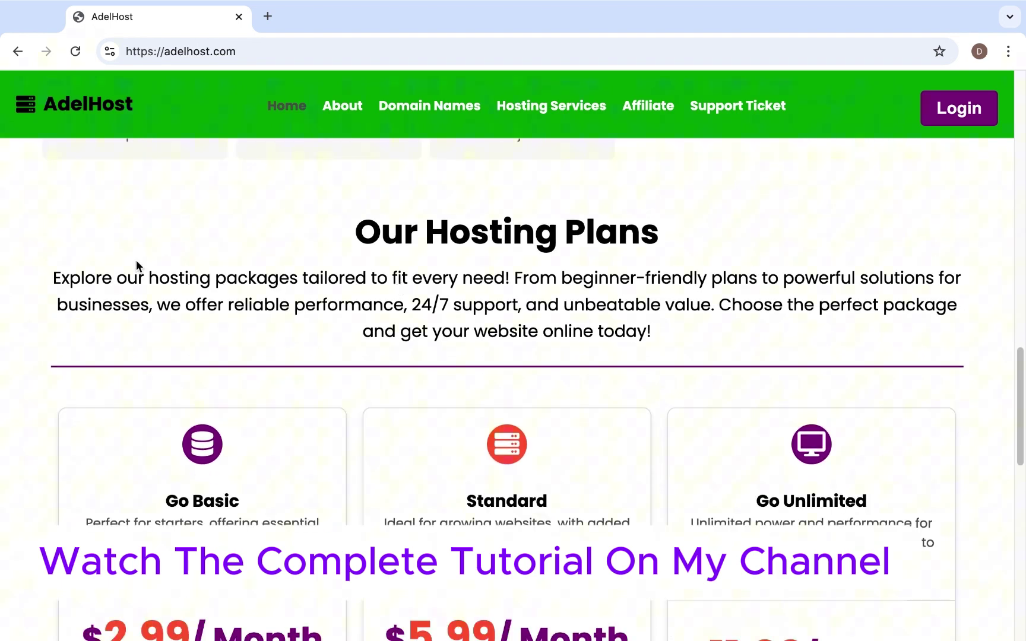
scroll(539, 309, "down", 1)
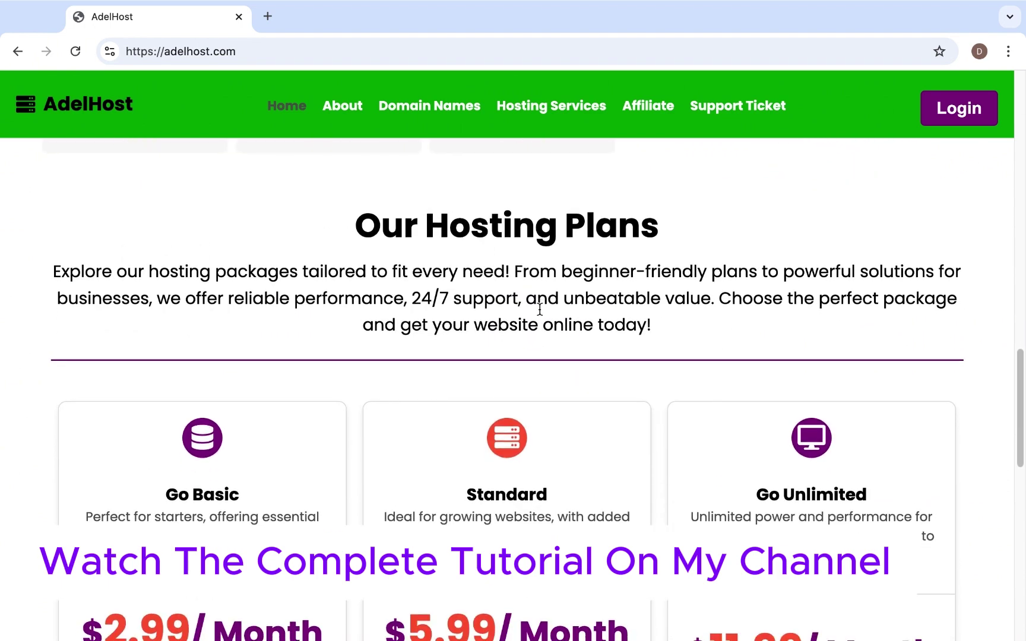
scroll(539, 309, "down", 1)
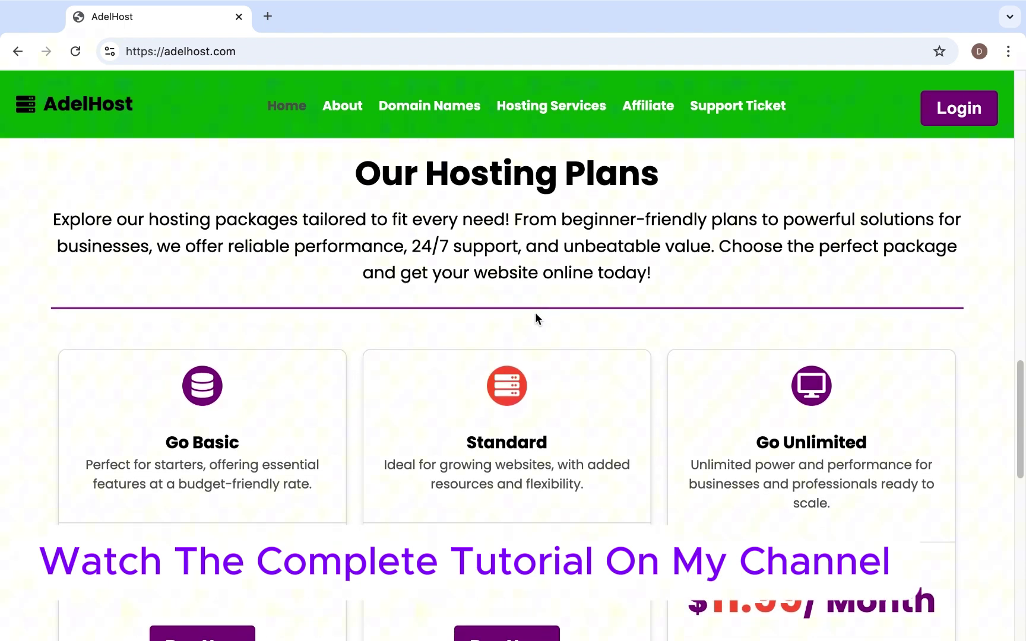
scroll(534, 330, "down", 2)
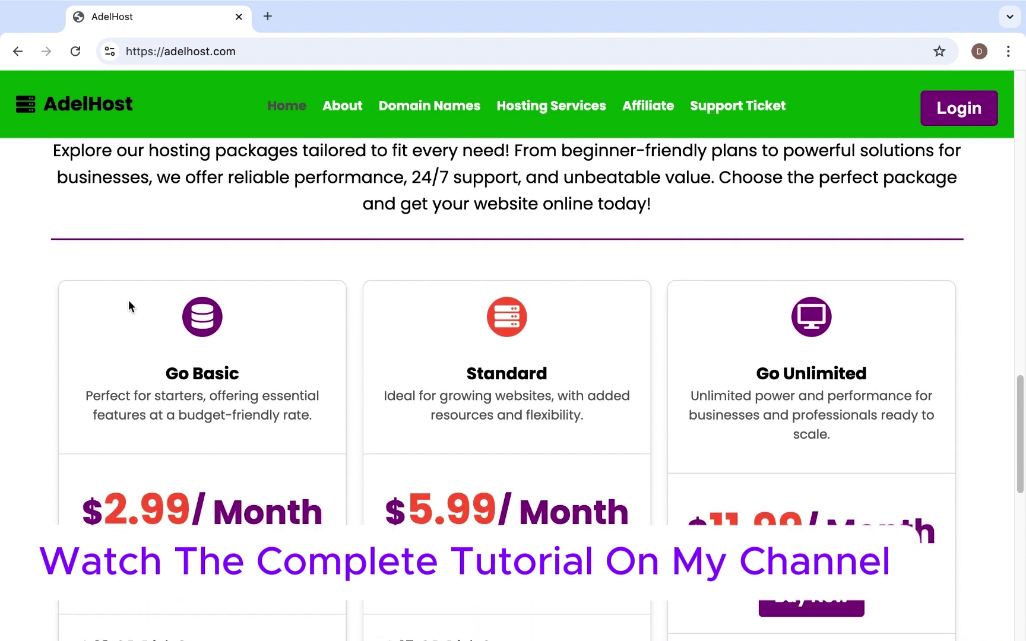
scroll(489, 336, "down", 2)
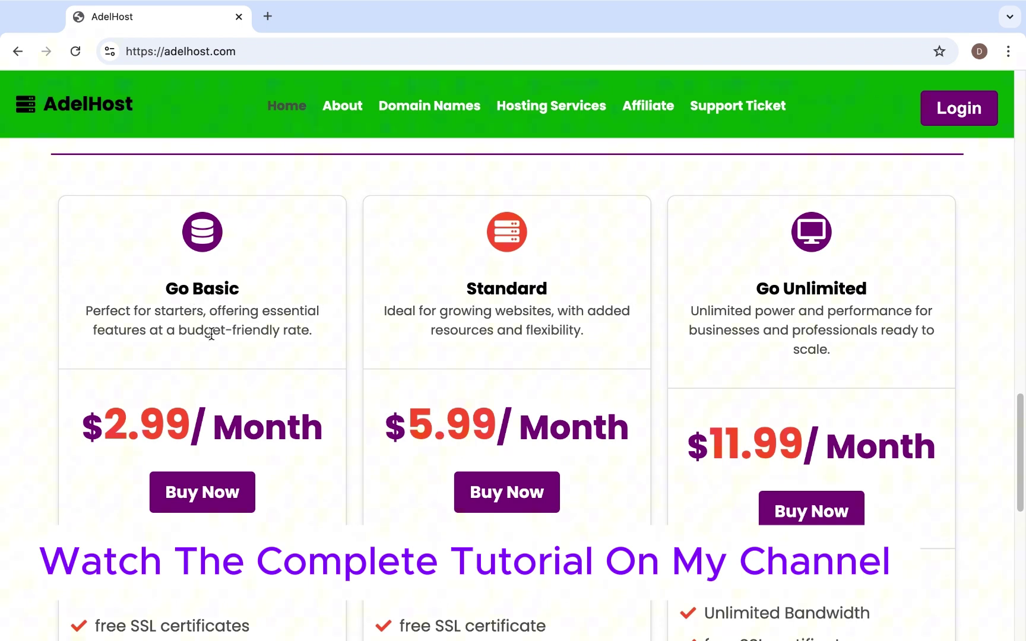
scroll(189, 381, "down", 1)
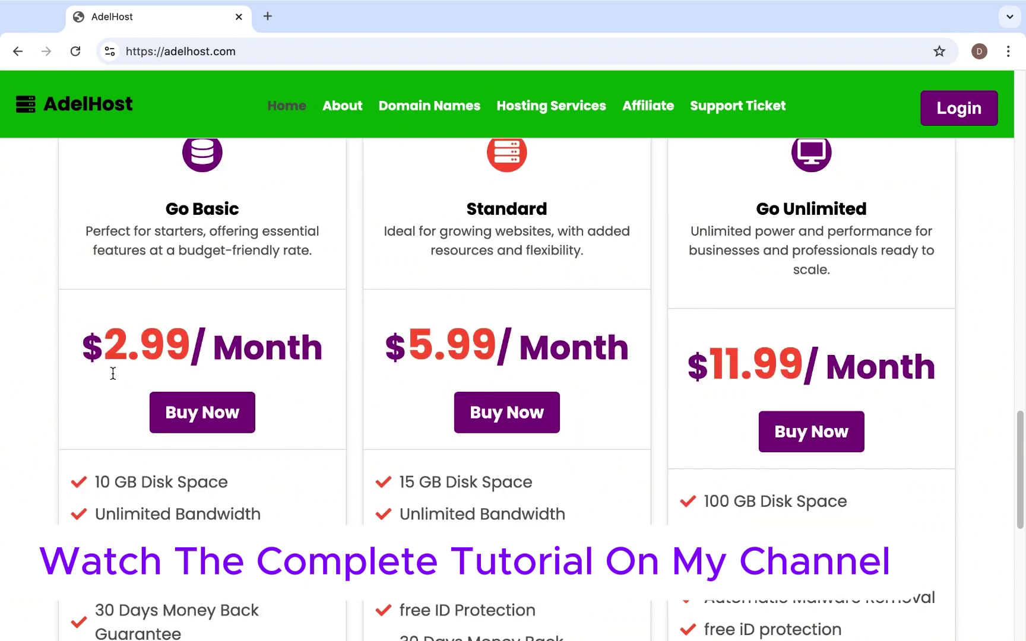
scroll(305, 378, "down", 1)
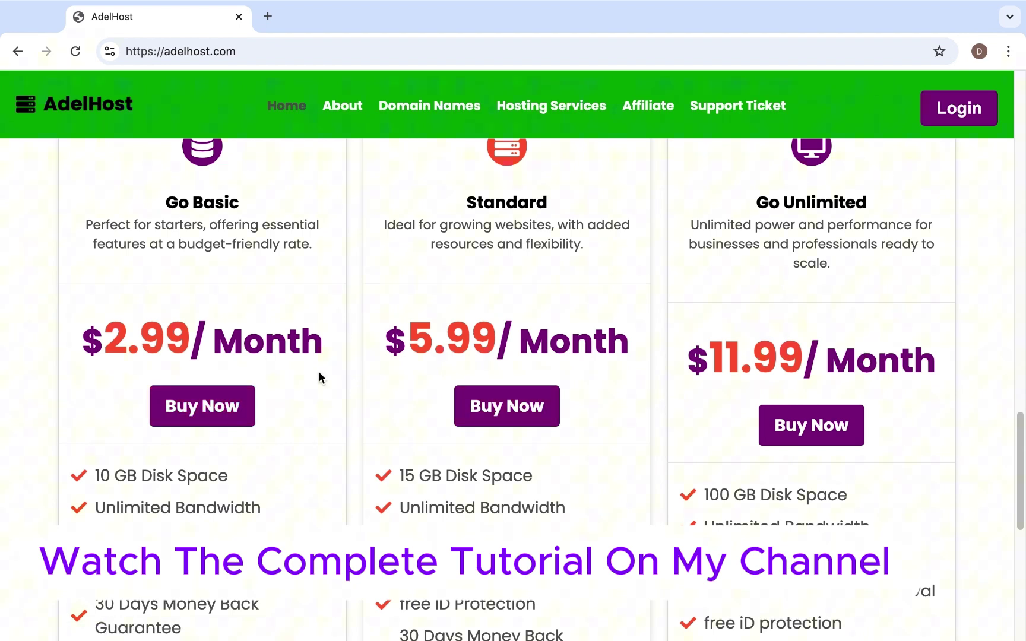
scroll(321, 370, "down", 2)
scroll(323, 371, "down", 2)
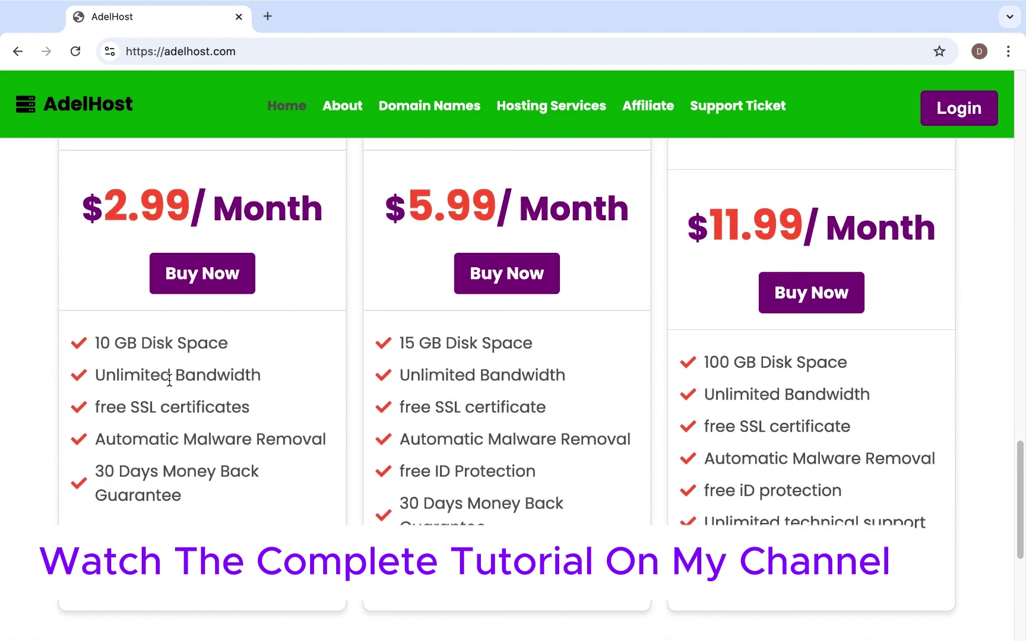
scroll(278, 371, "down", 1)
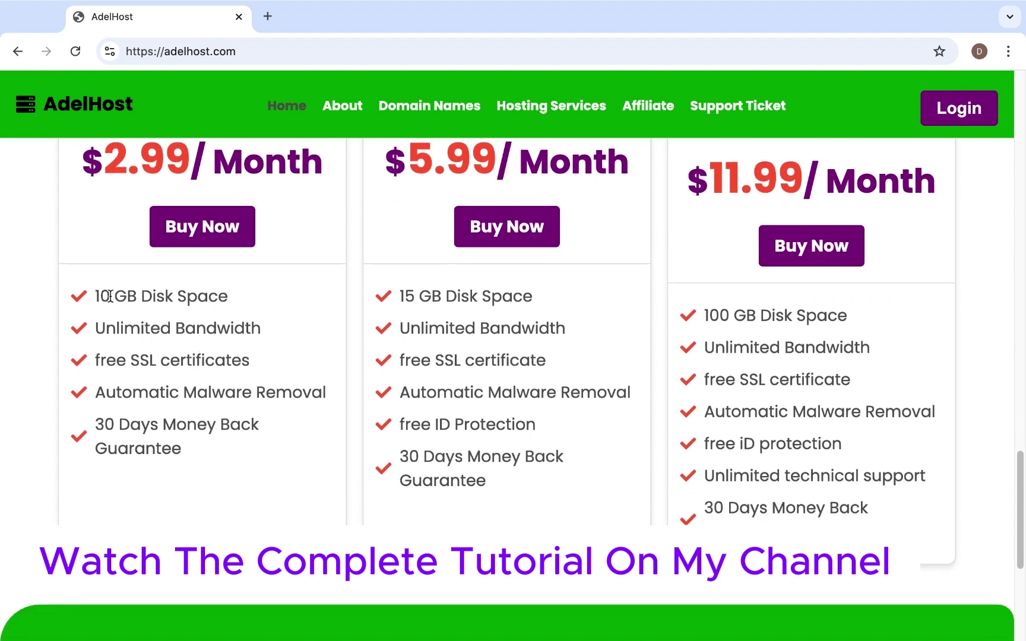
scroll(198, 402, "up", 1)
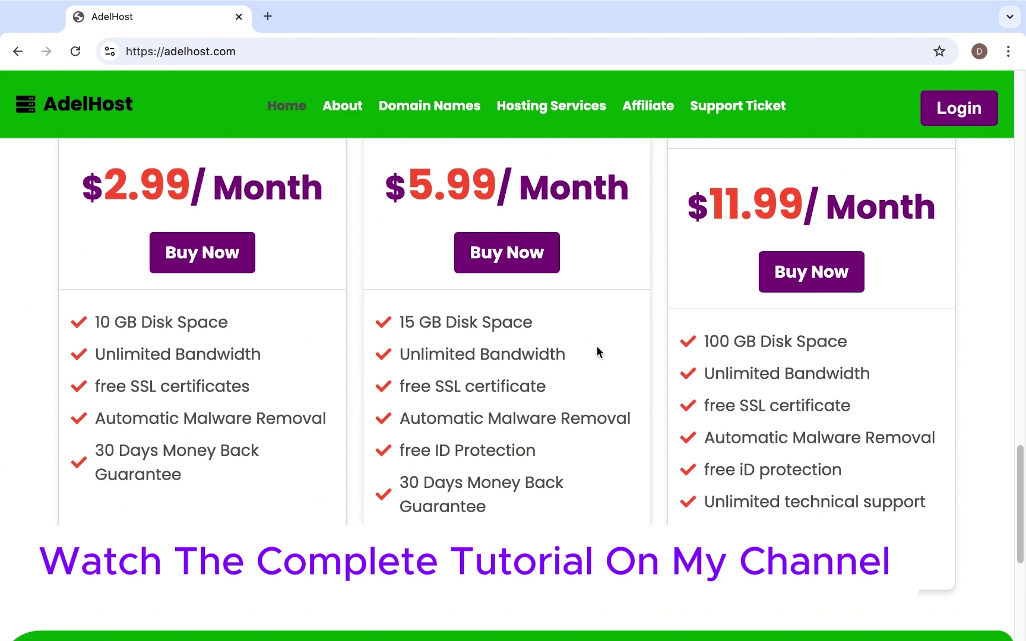
scroll(597, 345, "up", 1)
scroll(559, 353, "down", 1)
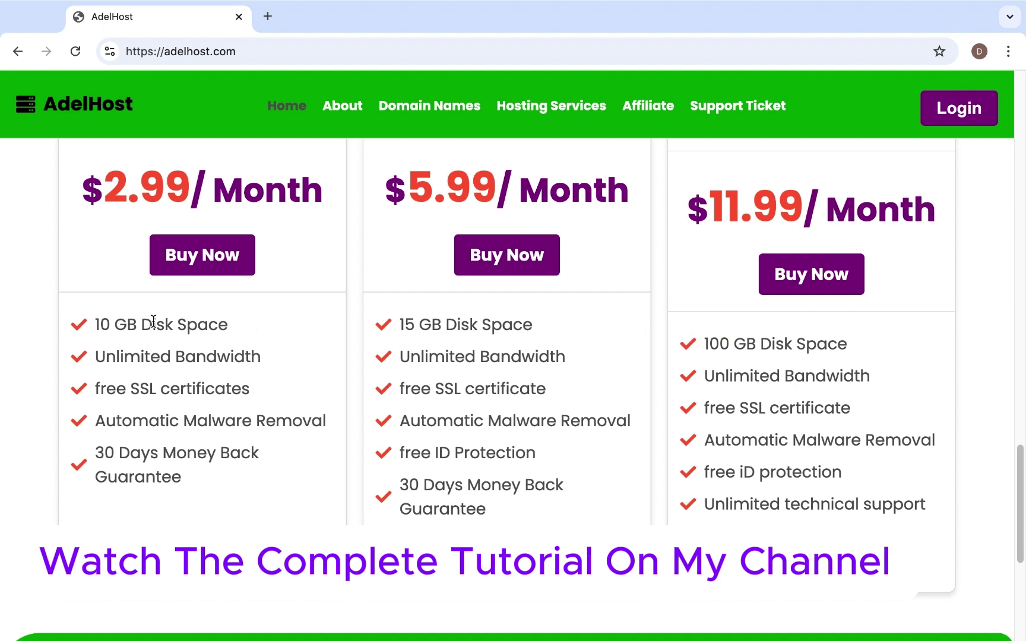
scroll(429, 343, "down", 1)
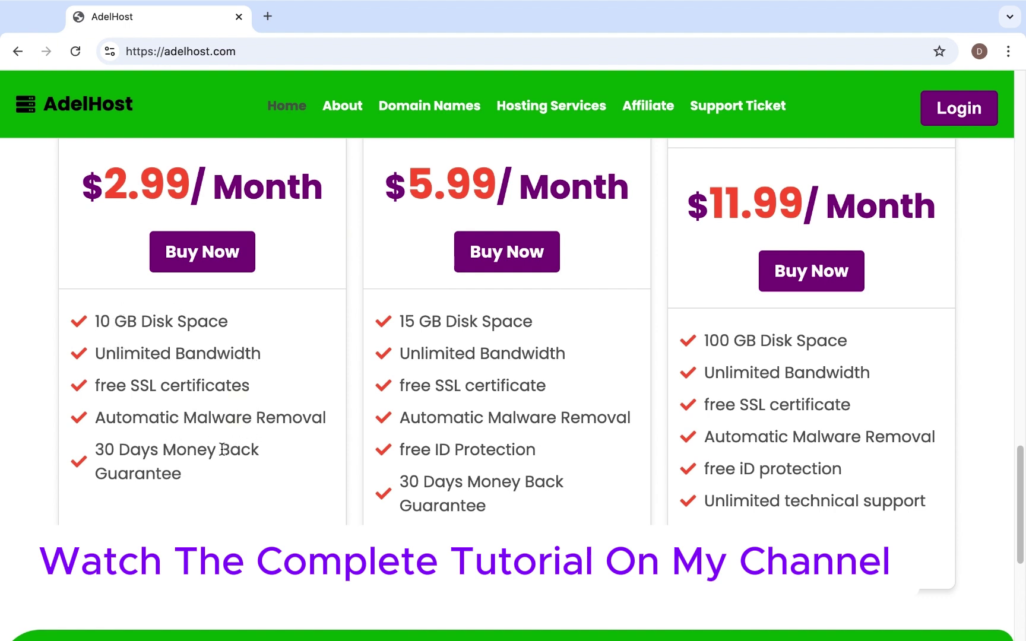
scroll(418, 433, "down", 1)
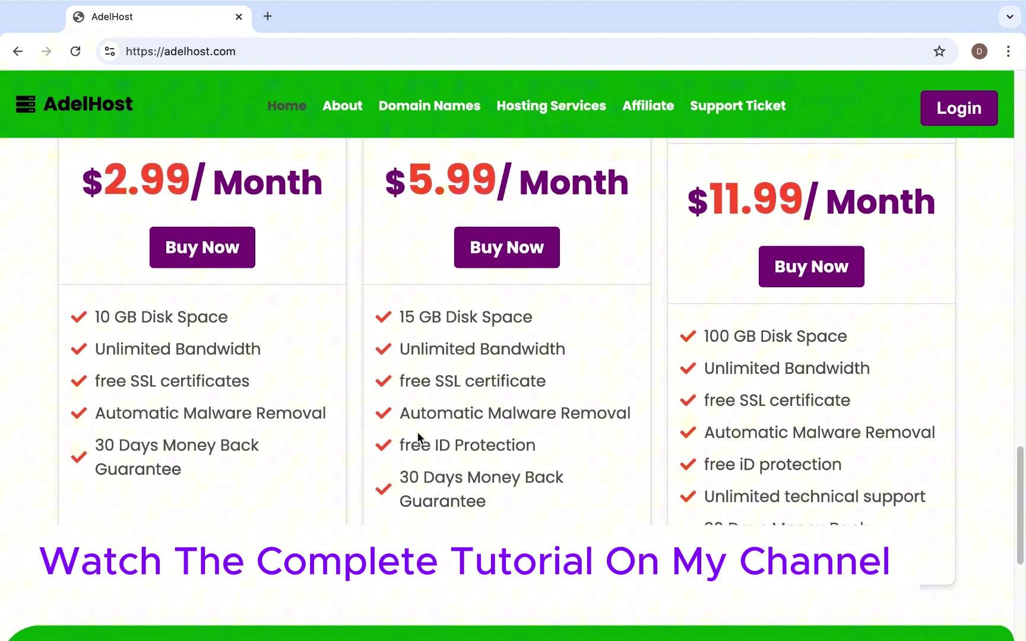
scroll(418, 434, "down", 1)
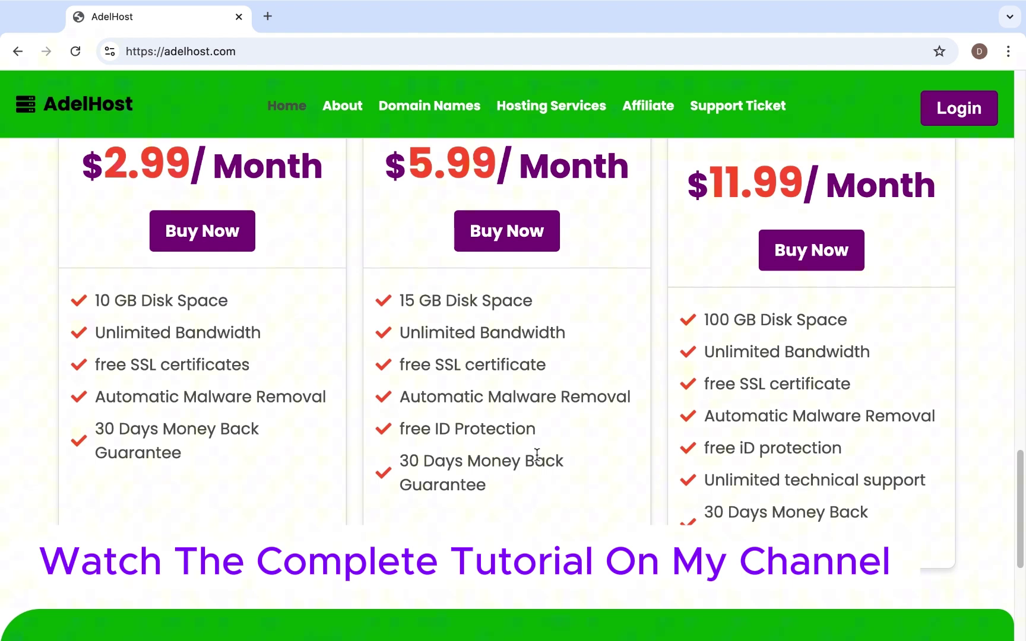
scroll(536, 453, "down", 1)
scroll(536, 452, "down", 1)
scroll(536, 453, "down", 4)
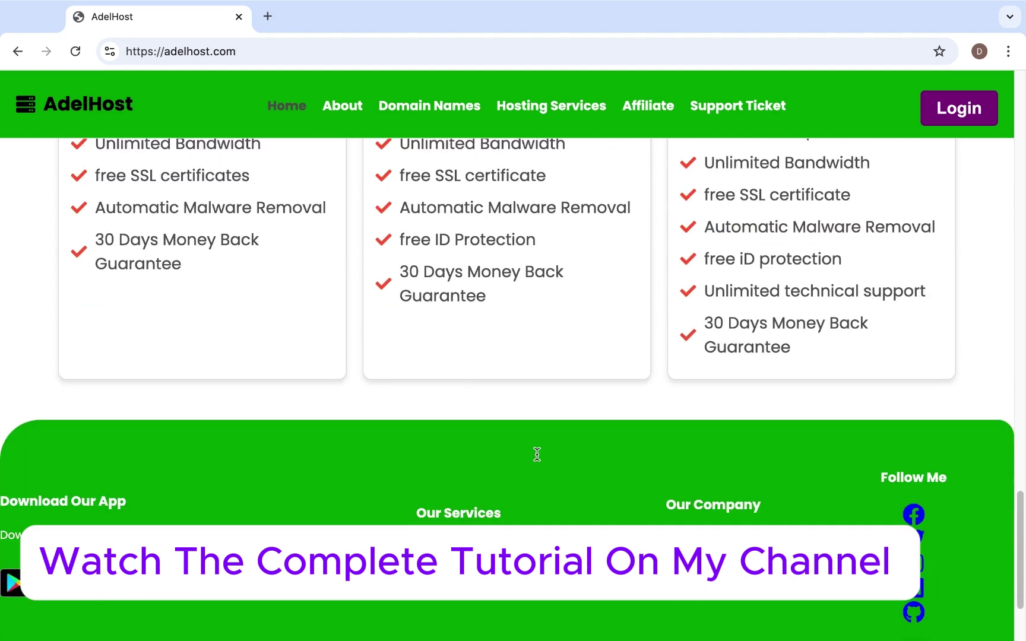
scroll(536, 453, "down", 2)
scroll(536, 453, "down", 2)
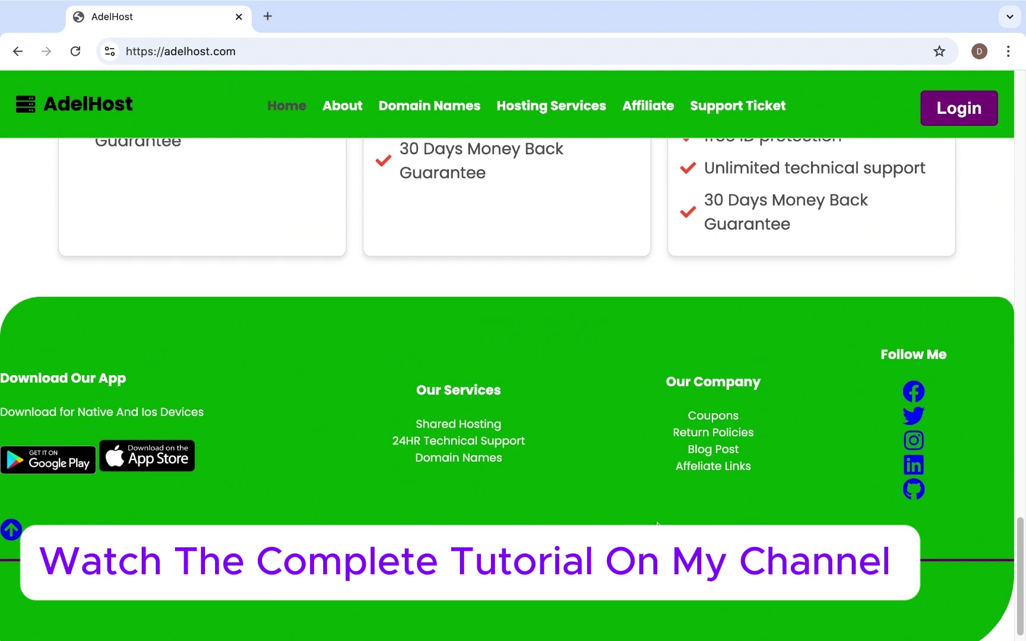
scroll(654, 523, "up", 1)
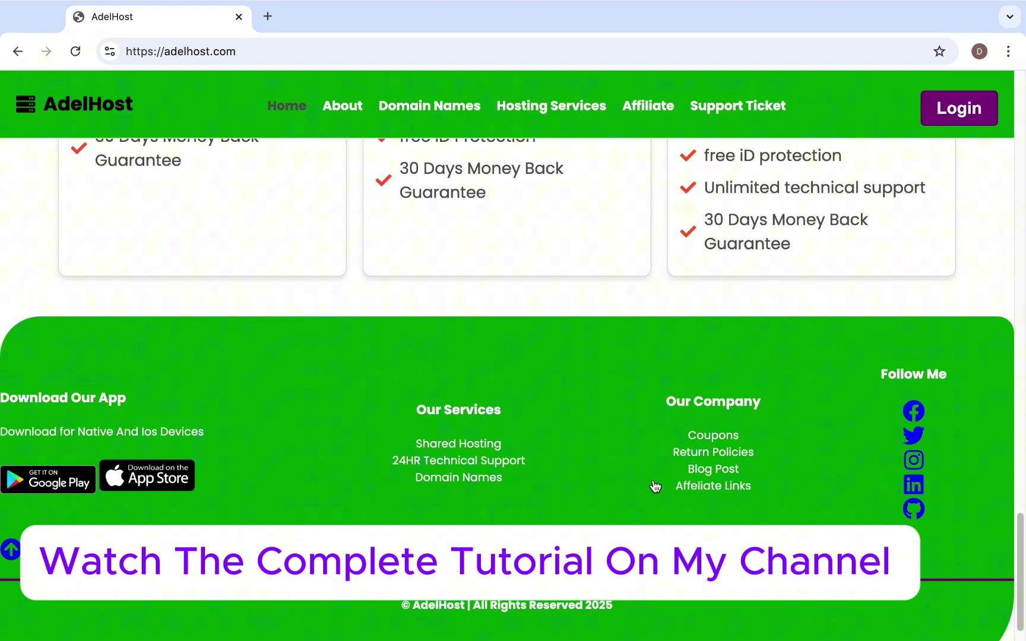
scroll(882, 481, "up", 4)
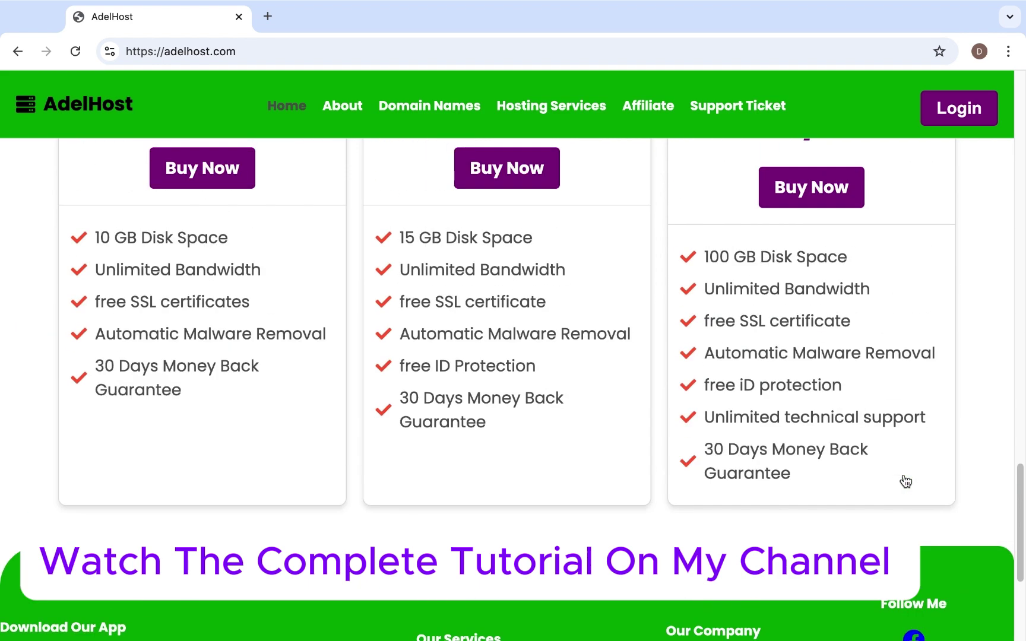
scroll(906, 481, "up", 5)
scroll(906, 481, "up", 5)
scroll(721, 441, "up", 6)
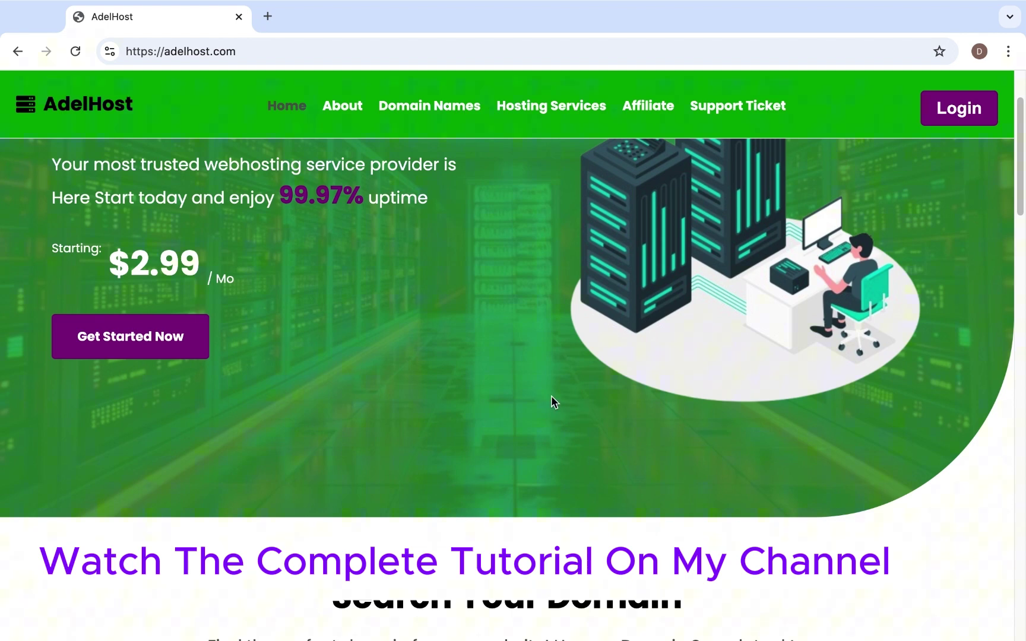
scroll(426, 353, "up", 4)
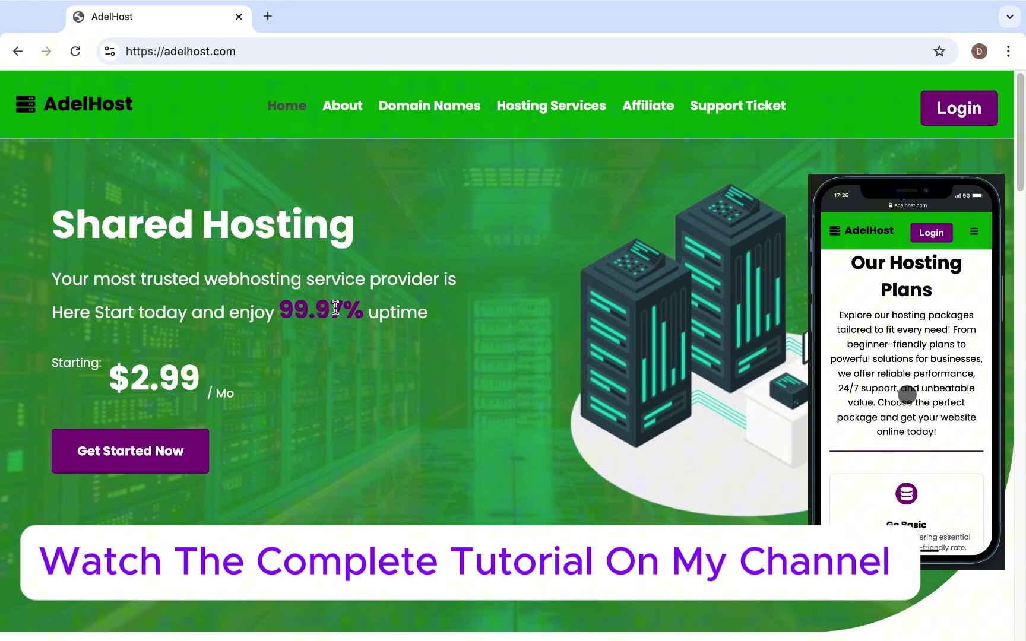
scroll(457, 264, "down", 1)
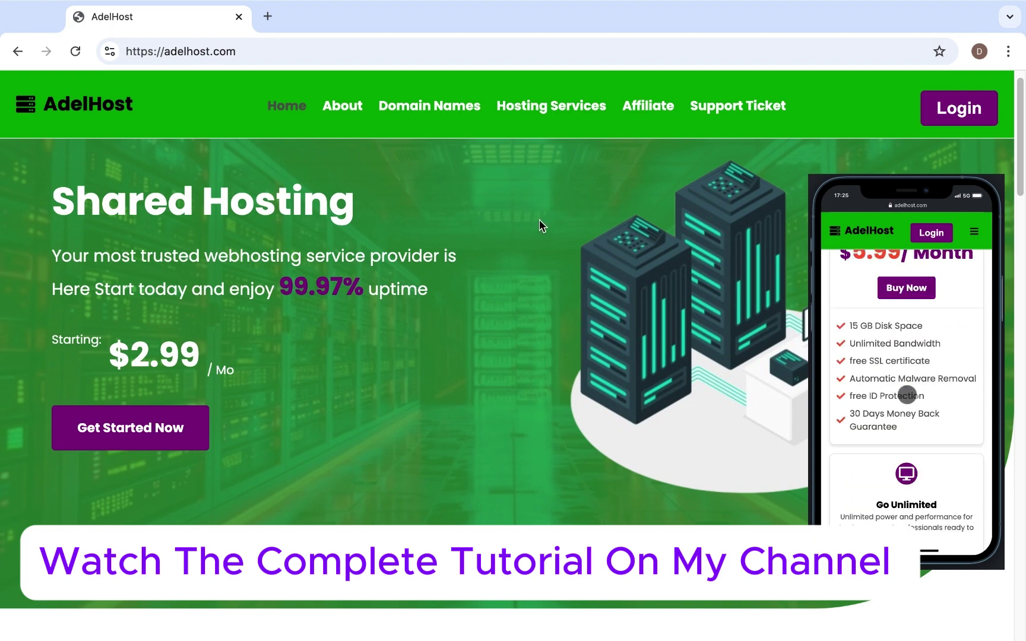
scroll(648, 387, "down", 1)
scroll(648, 387, "up", 1)
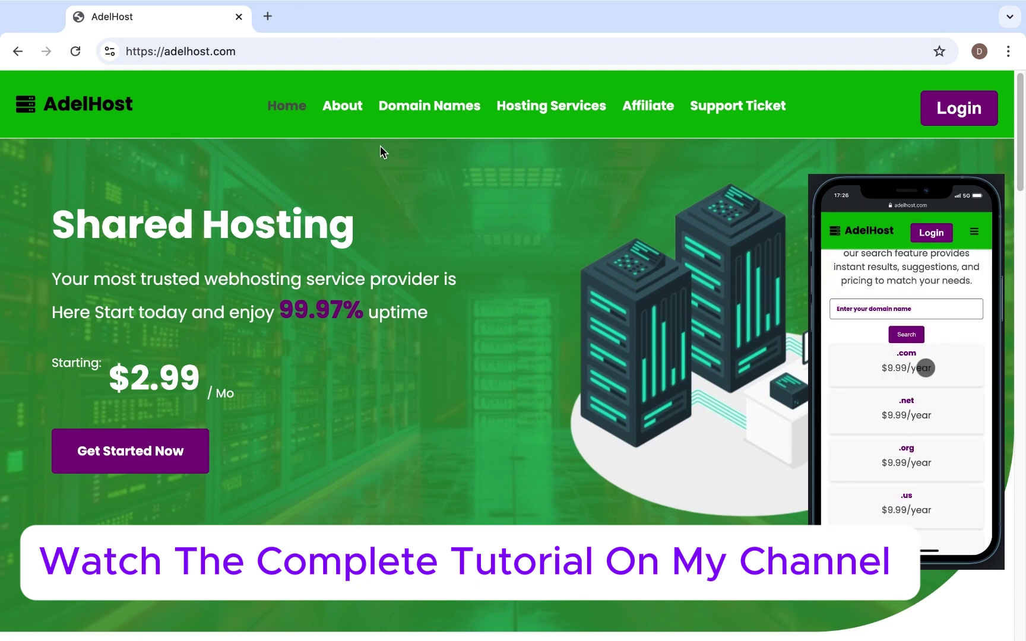
- Go to the About page from the top navigation bar
left_click(357, 112)
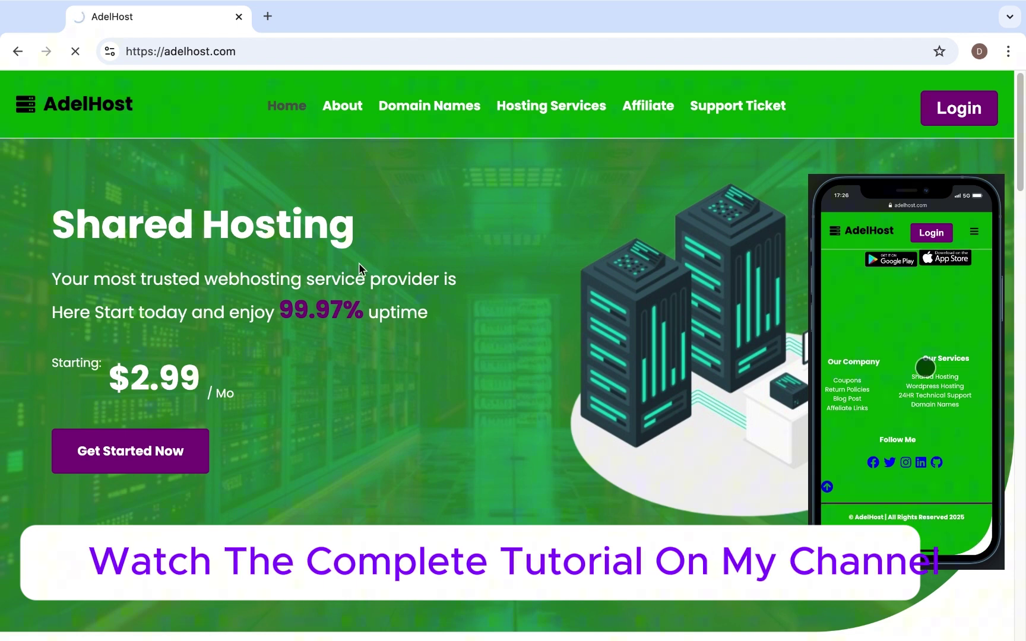
- Review the About page's 99.97% uptime and Why Choose Us text, then go to Domain Names
left_click(341, 106)
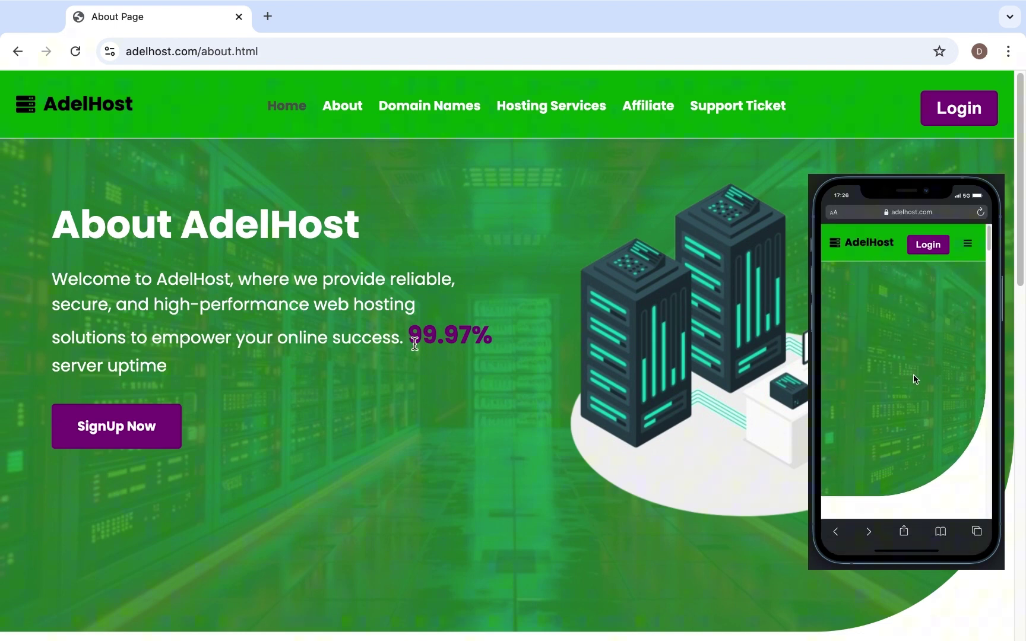
left_click_drag(408, 335, 509, 354)
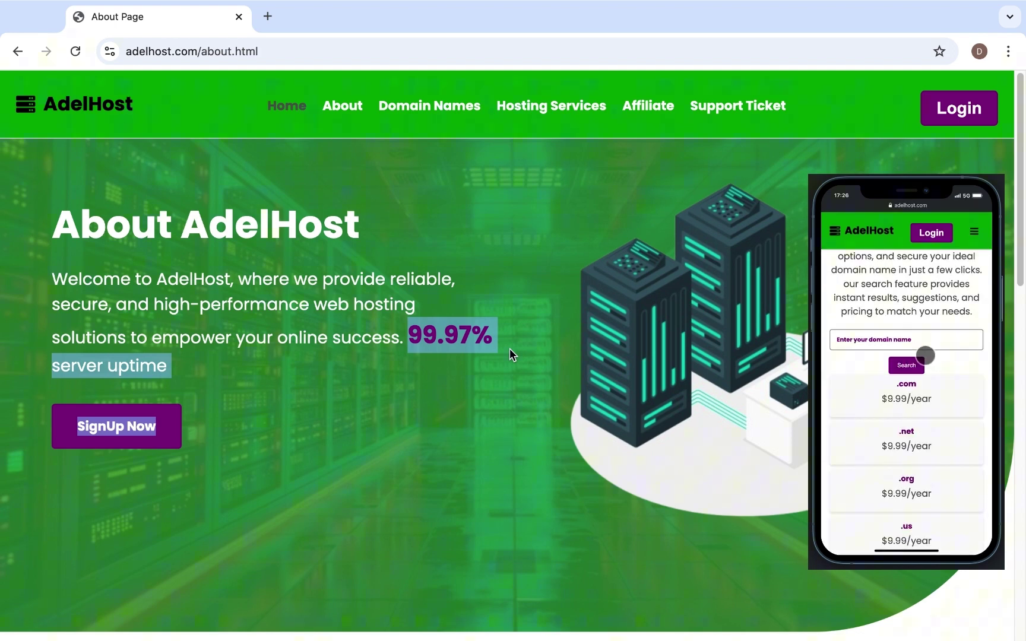
left_click(369, 354)
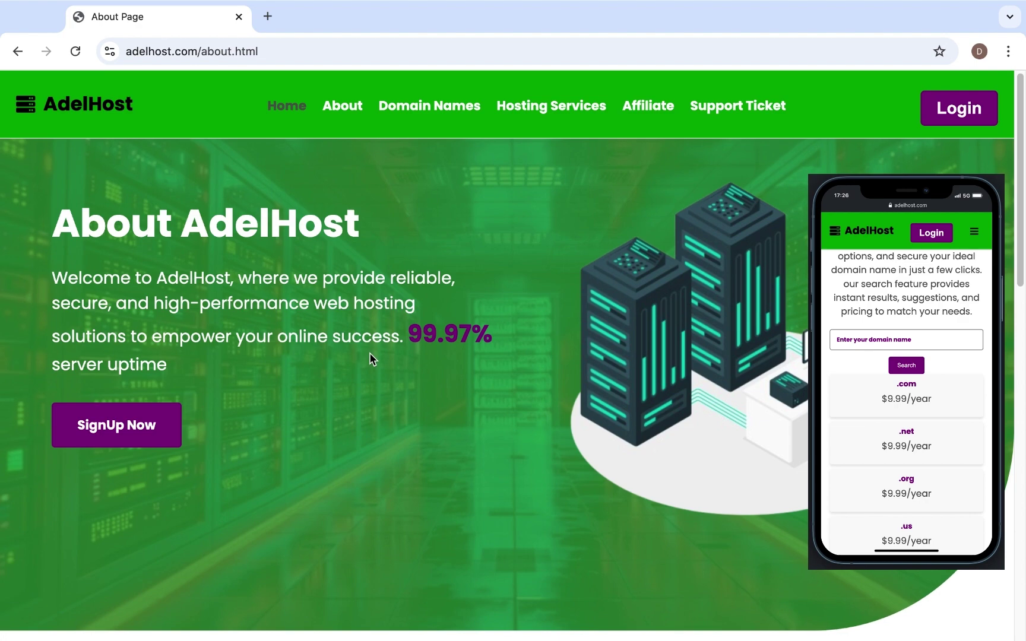
scroll(370, 353, "down", 5)
left_click_drag(405, 200, 687, 572)
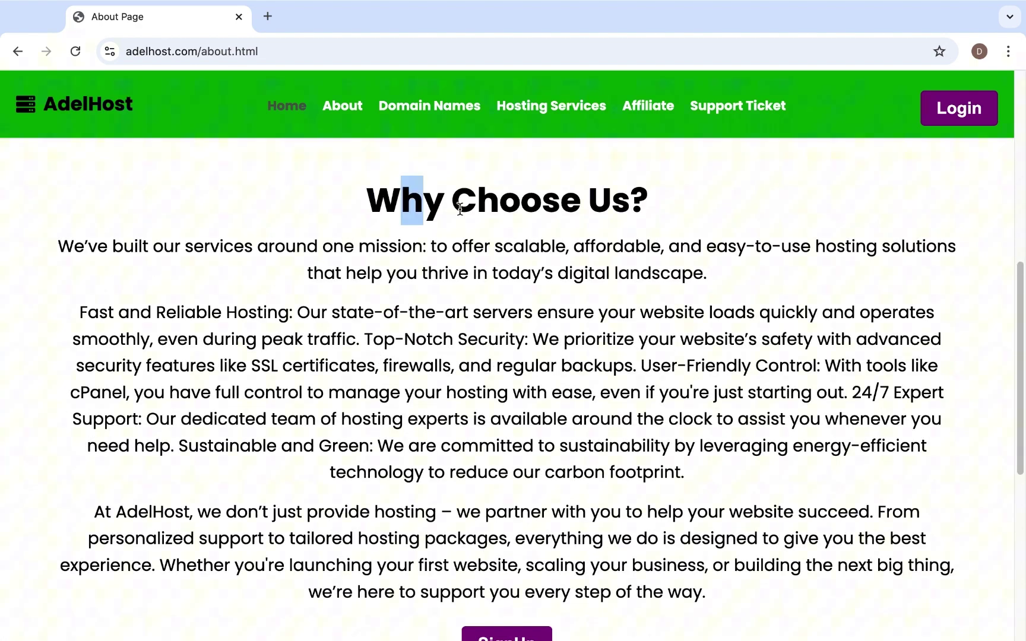
left_click(688, 572)
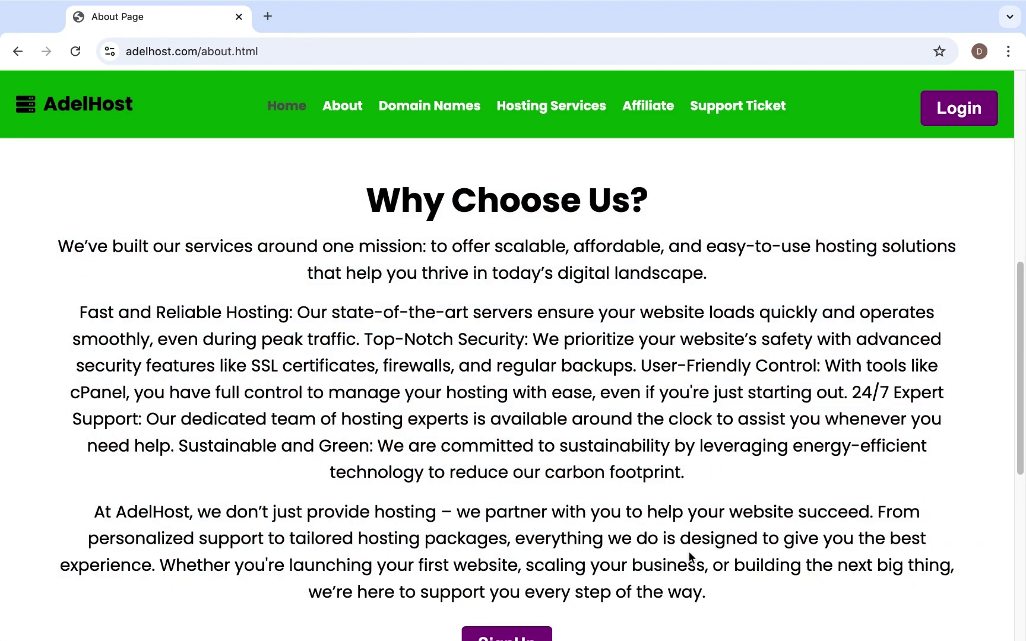
scroll(689, 558, "down", 3)
scroll(722, 495, "down", 2)
scroll(727, 479, "down", 1)
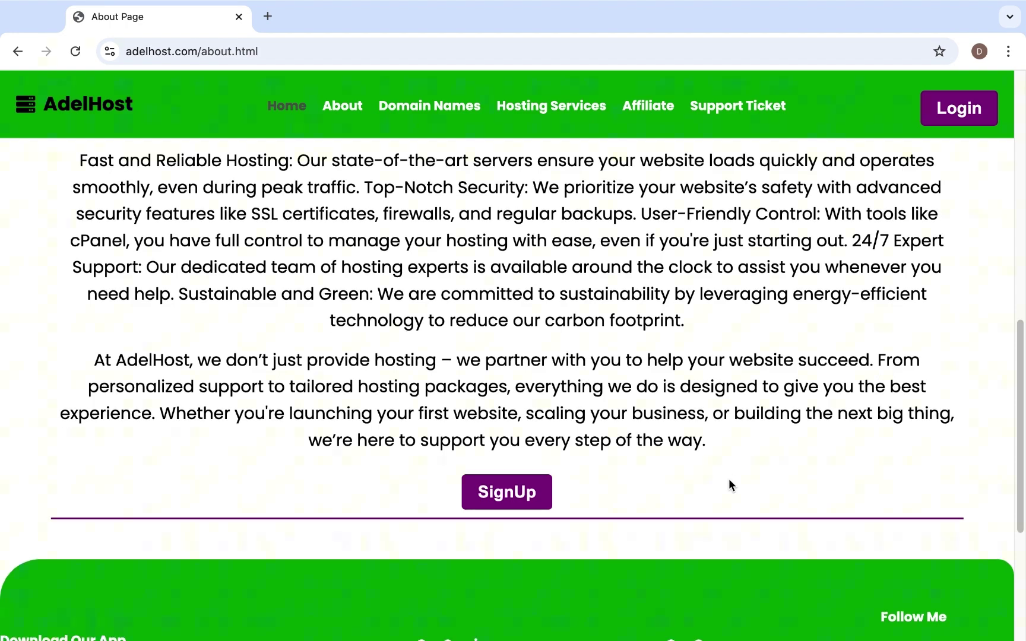
scroll(728, 478, "down", 2)
scroll(734, 476, "up", 5)
scroll(733, 476, "up", 5)
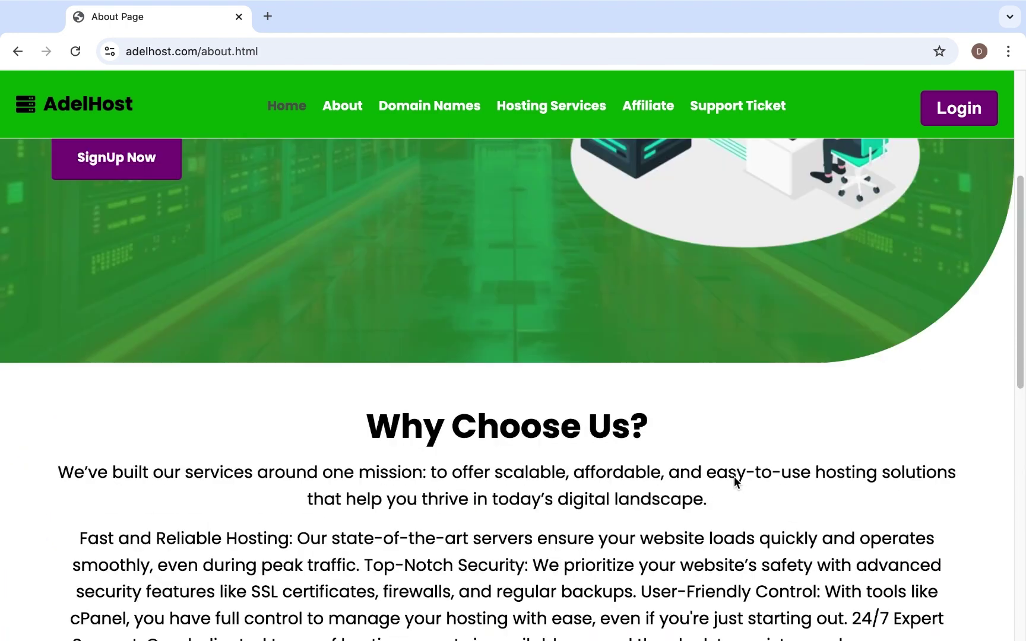
scroll(733, 476, "up", 5)
left_click(447, 108)
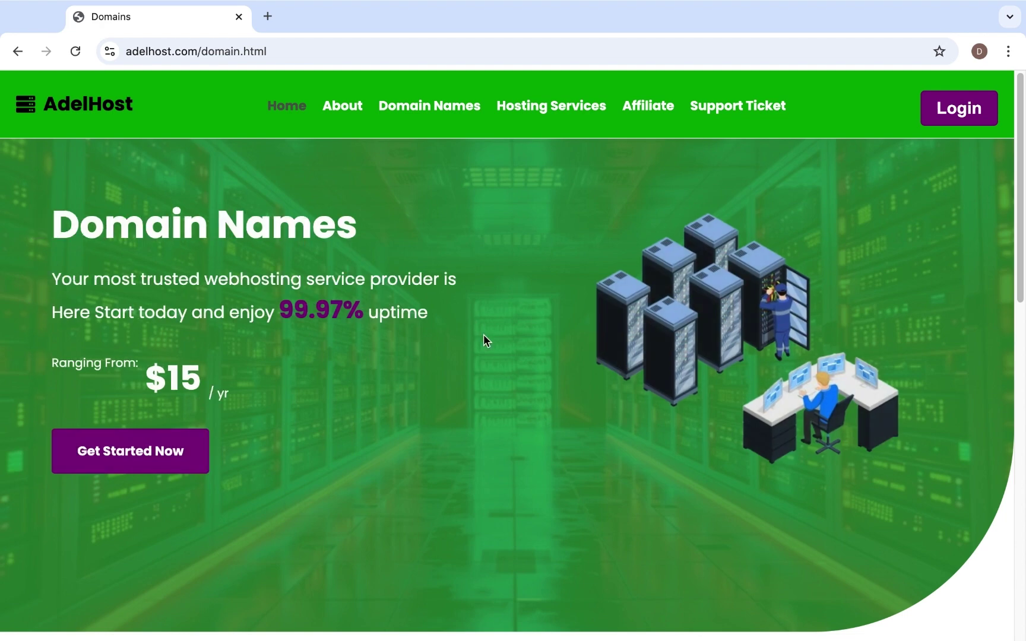
scroll(483, 335, "down", 1)
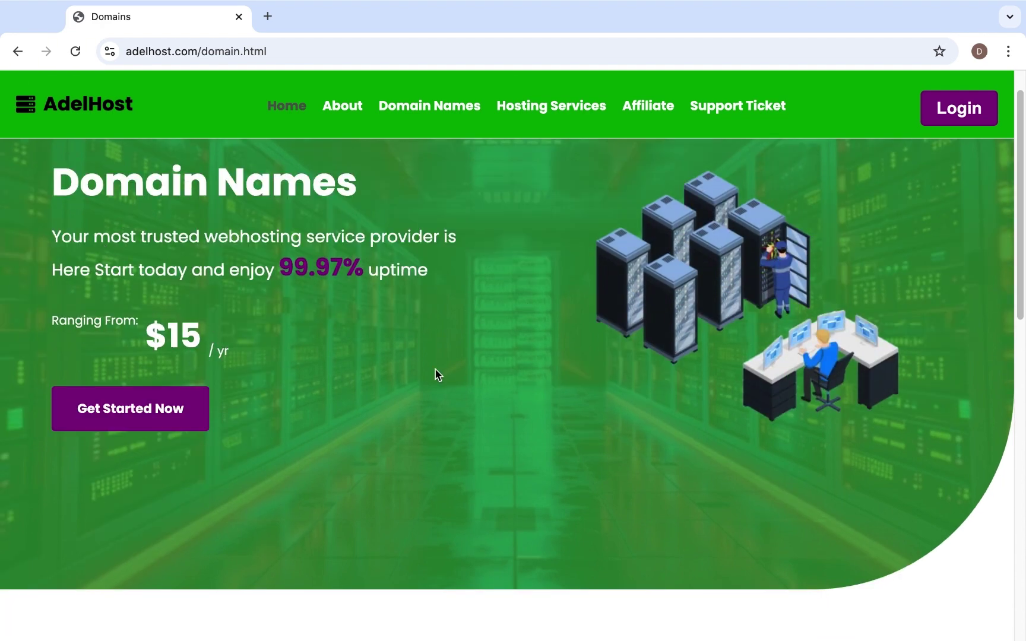
scroll(435, 368, "down", 2)
scroll(433, 361, "down", 1)
scroll(431, 352, "down", 4)
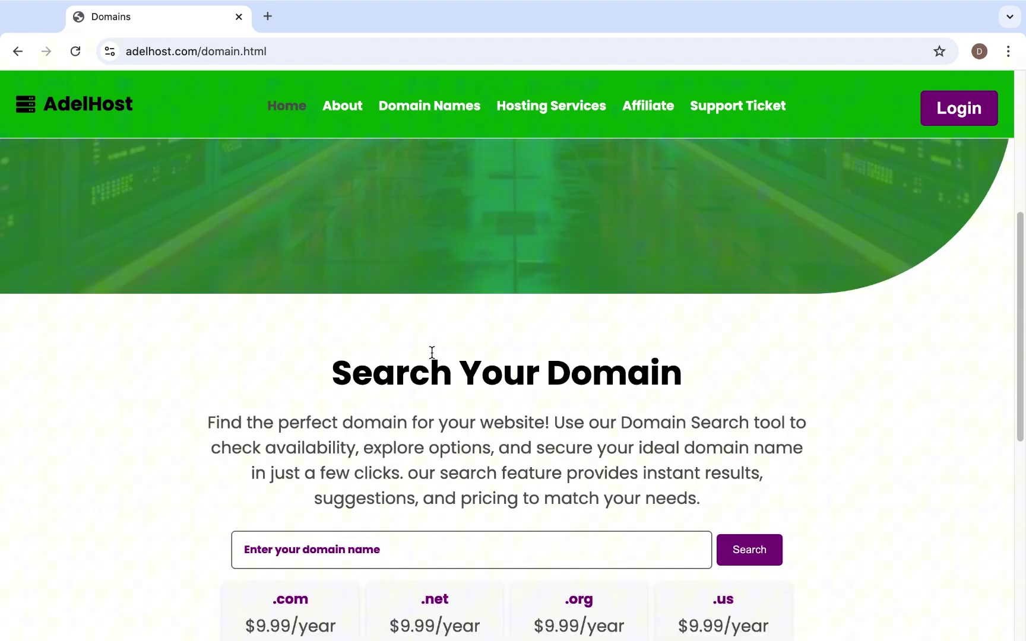
scroll(728, 379, "down", 3)
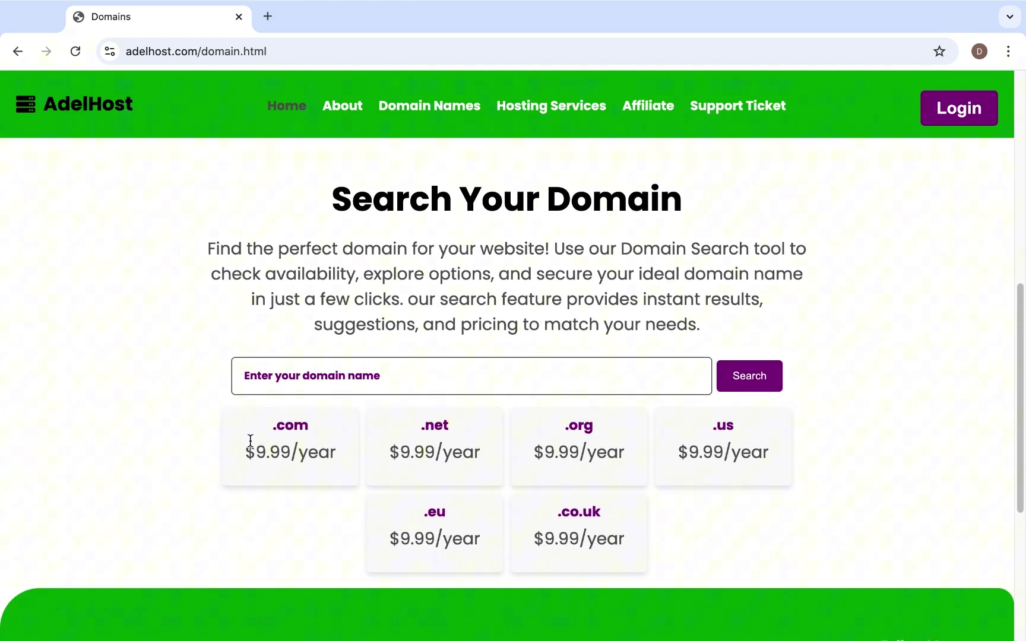
left_click_drag(254, 451, 333, 452)
left_click_drag(400, 451, 486, 458)
left_click(561, 453)
left_click_drag(557, 452, 625, 452)
left_click_drag(769, 452, 710, 454)
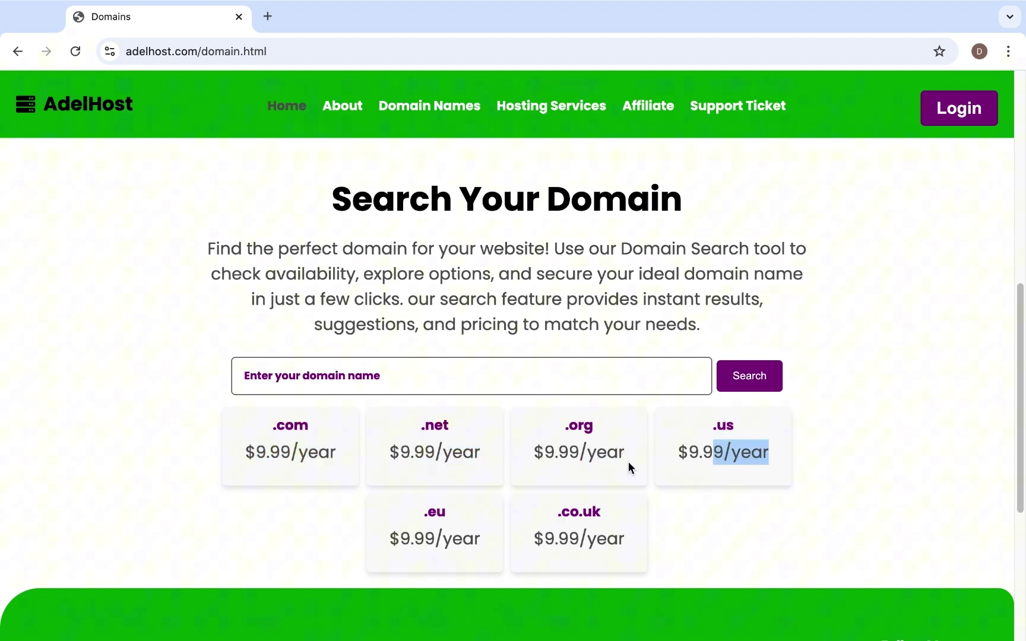
scroll(628, 462, "up", 5)
scroll(473, 427, "up", 5)
scroll(407, 382, "up", 3)
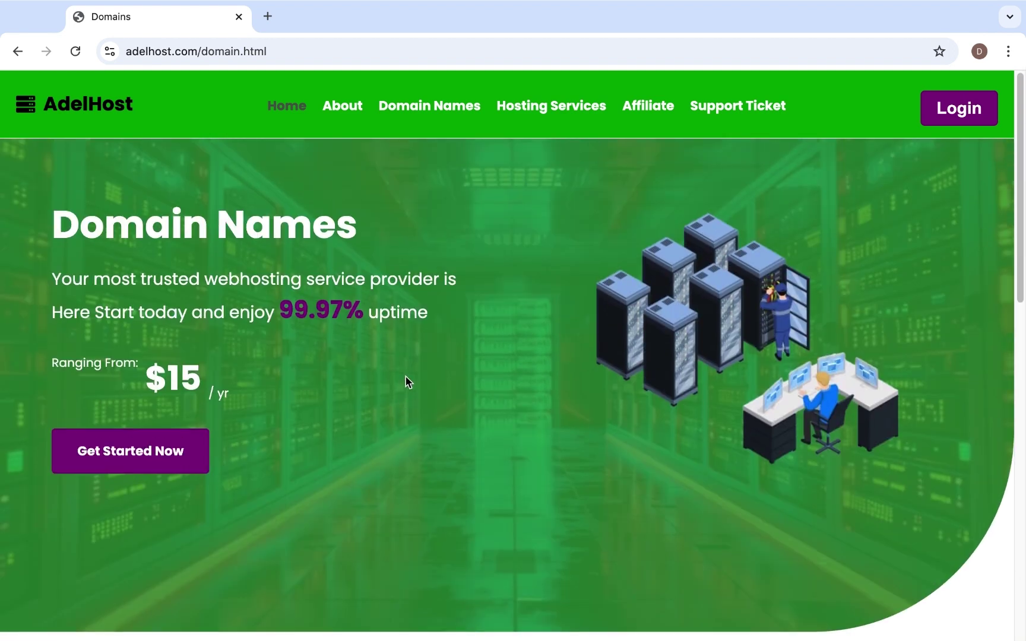